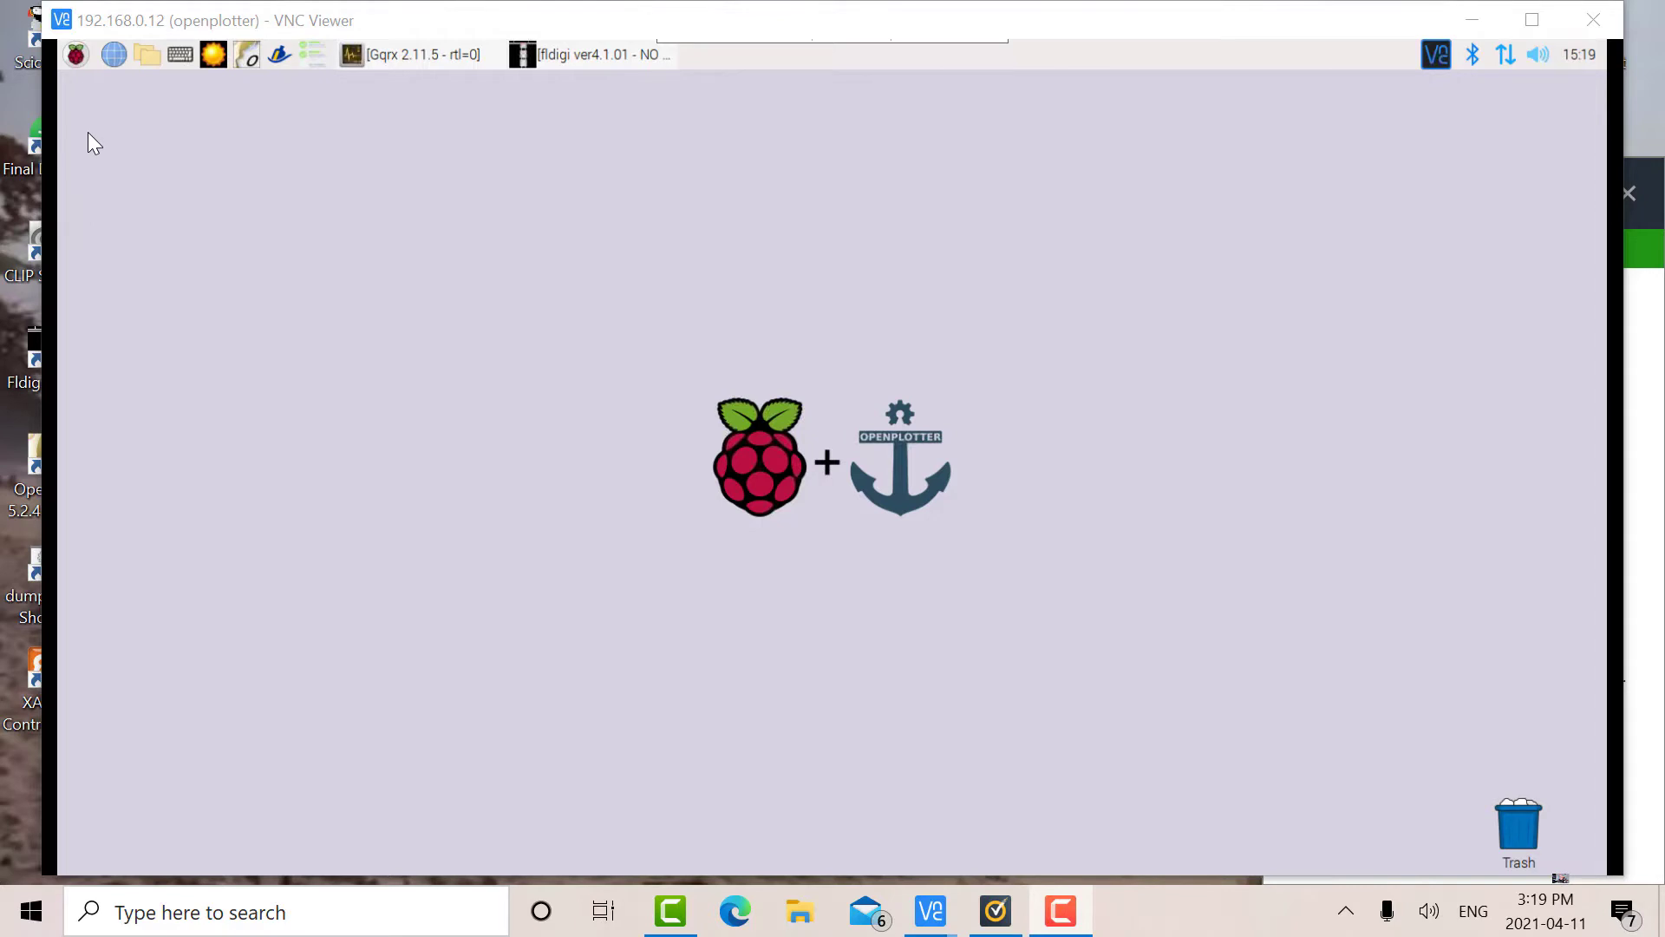
Search Add / Remove Software for FLDIGI and confirm fldigi-4.1.01-1 and libflxmlrpc1 are installed
click(76, 56)
click(76, 55)
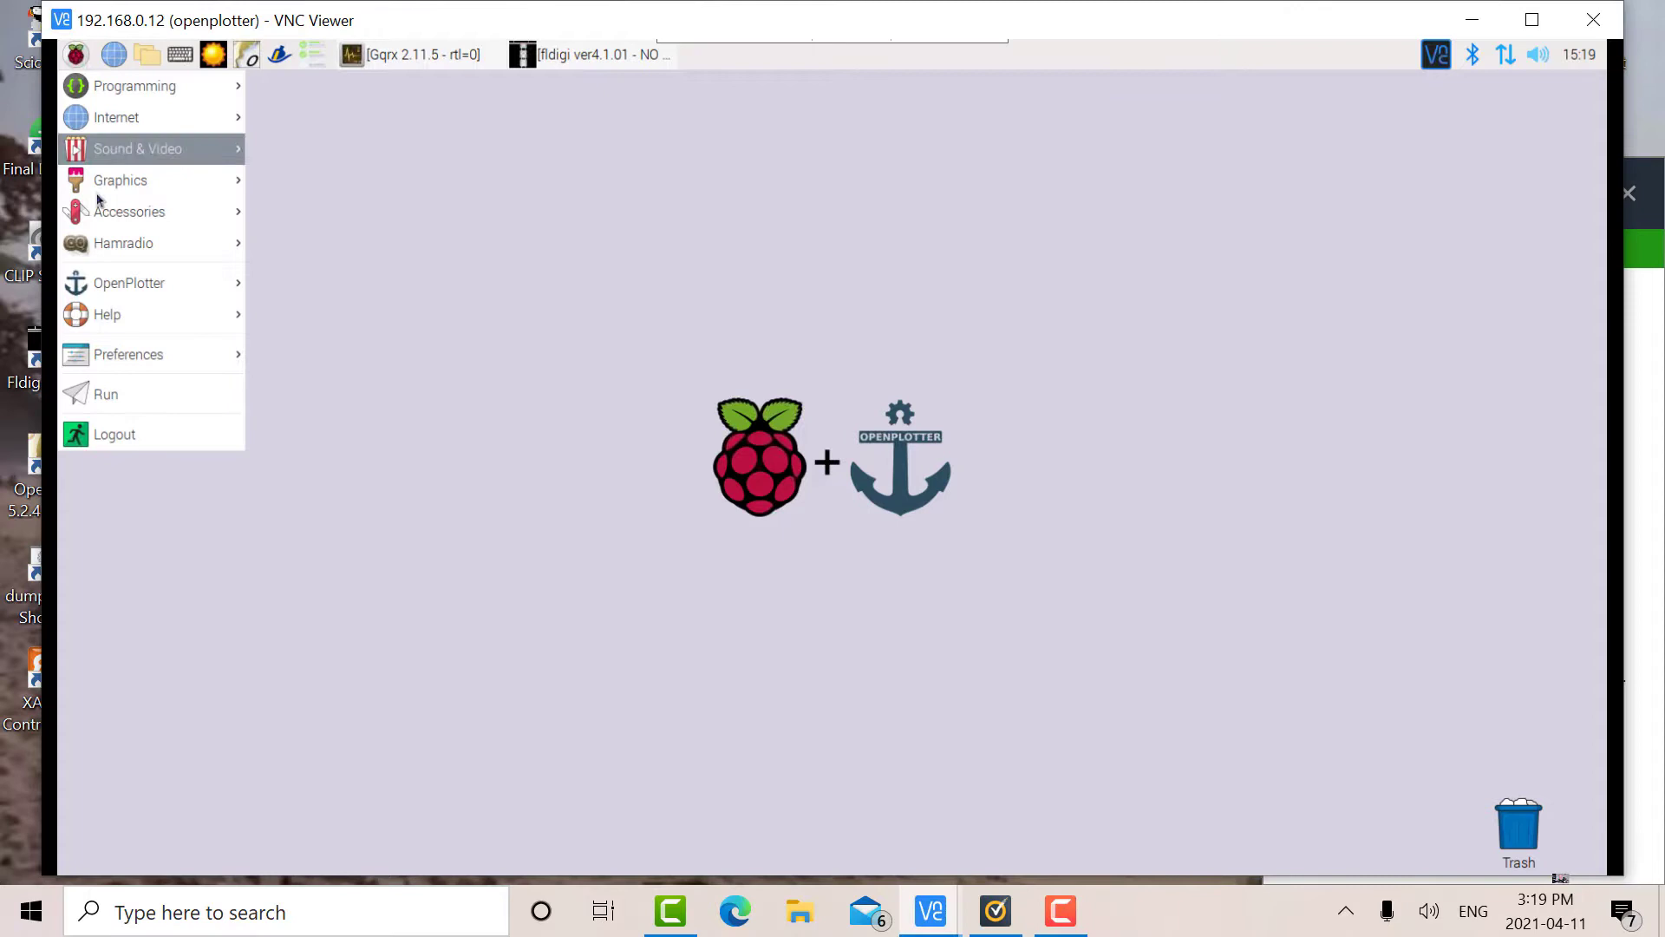
mouse_move(137, 362)
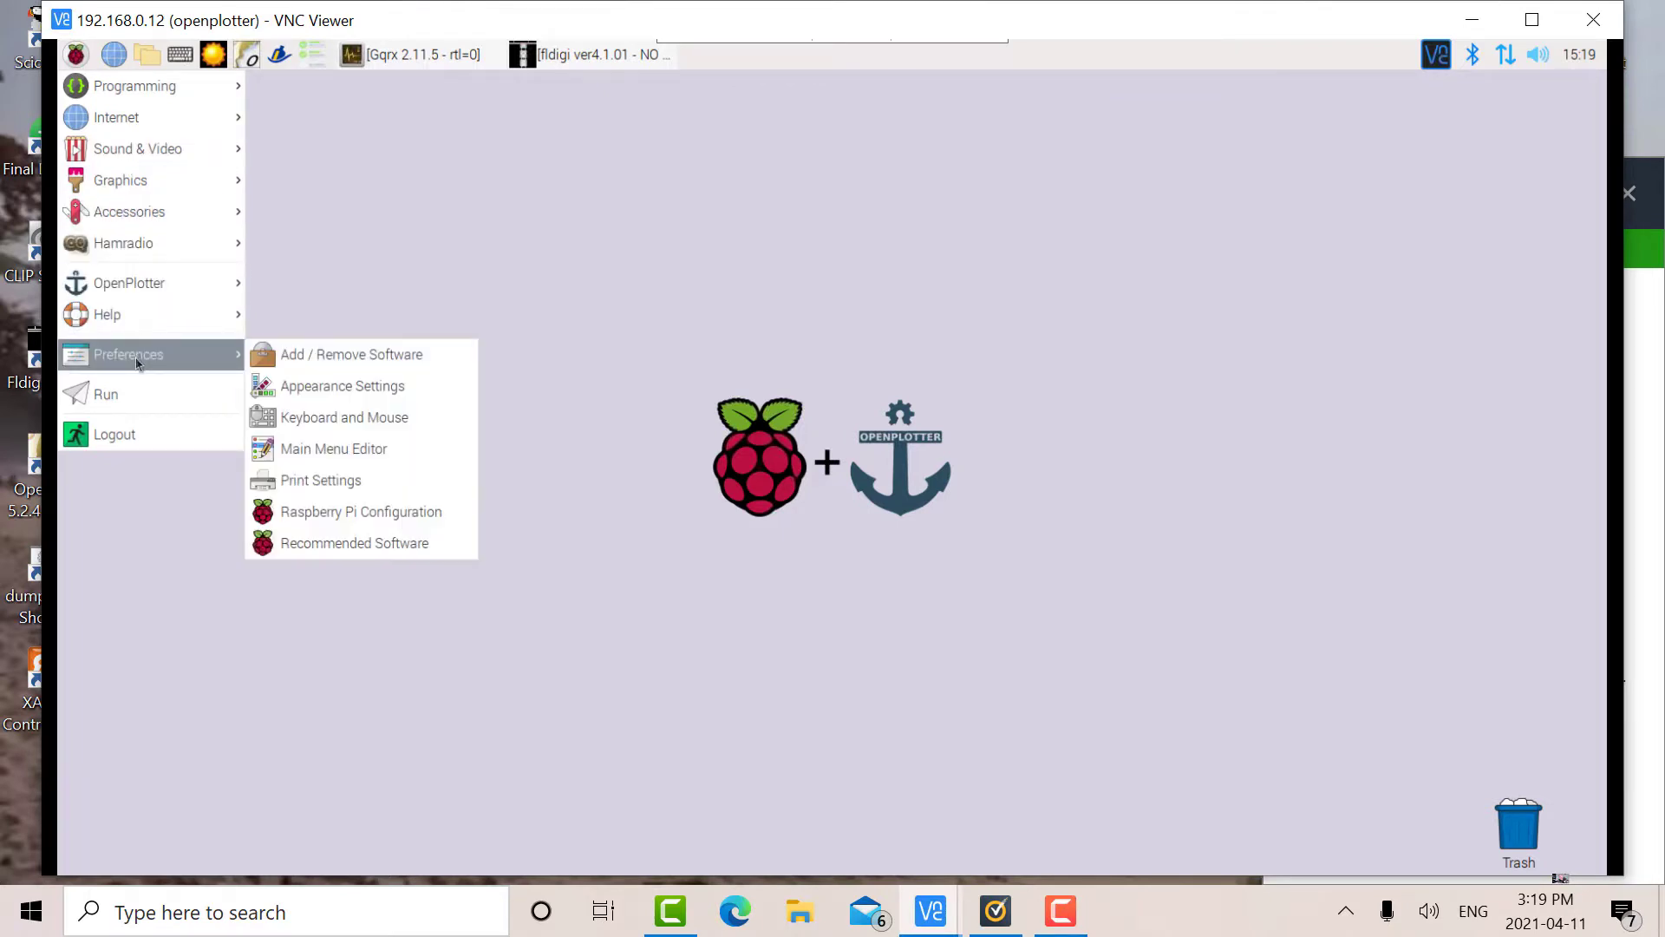
click(340, 355)
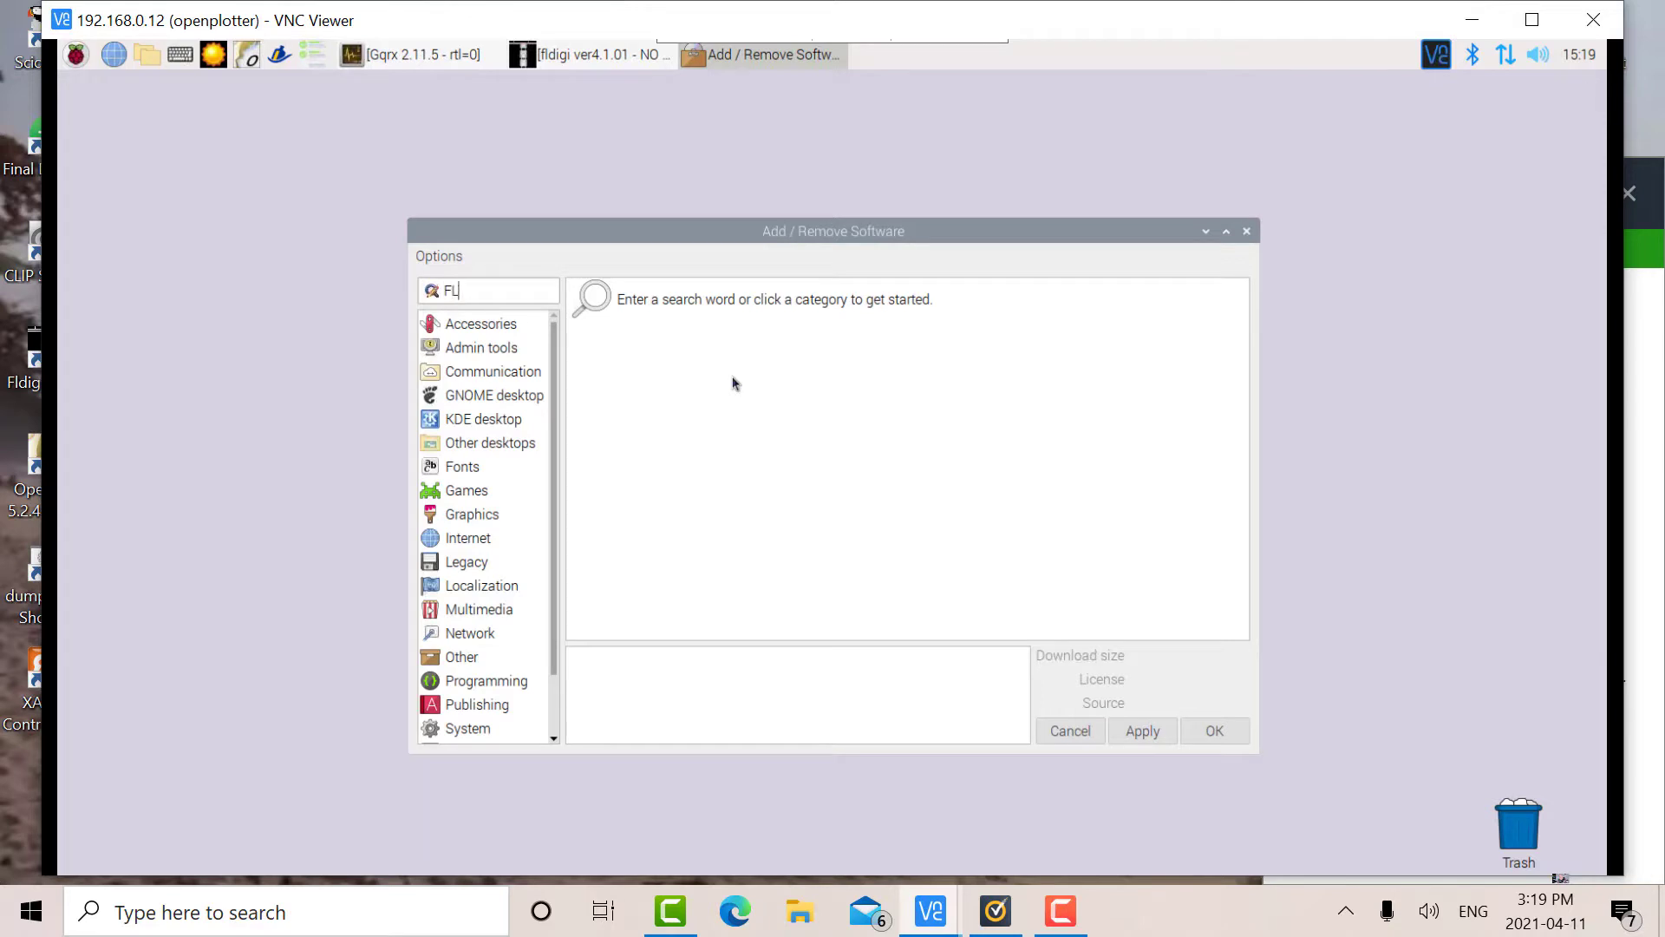
text(DIGI)
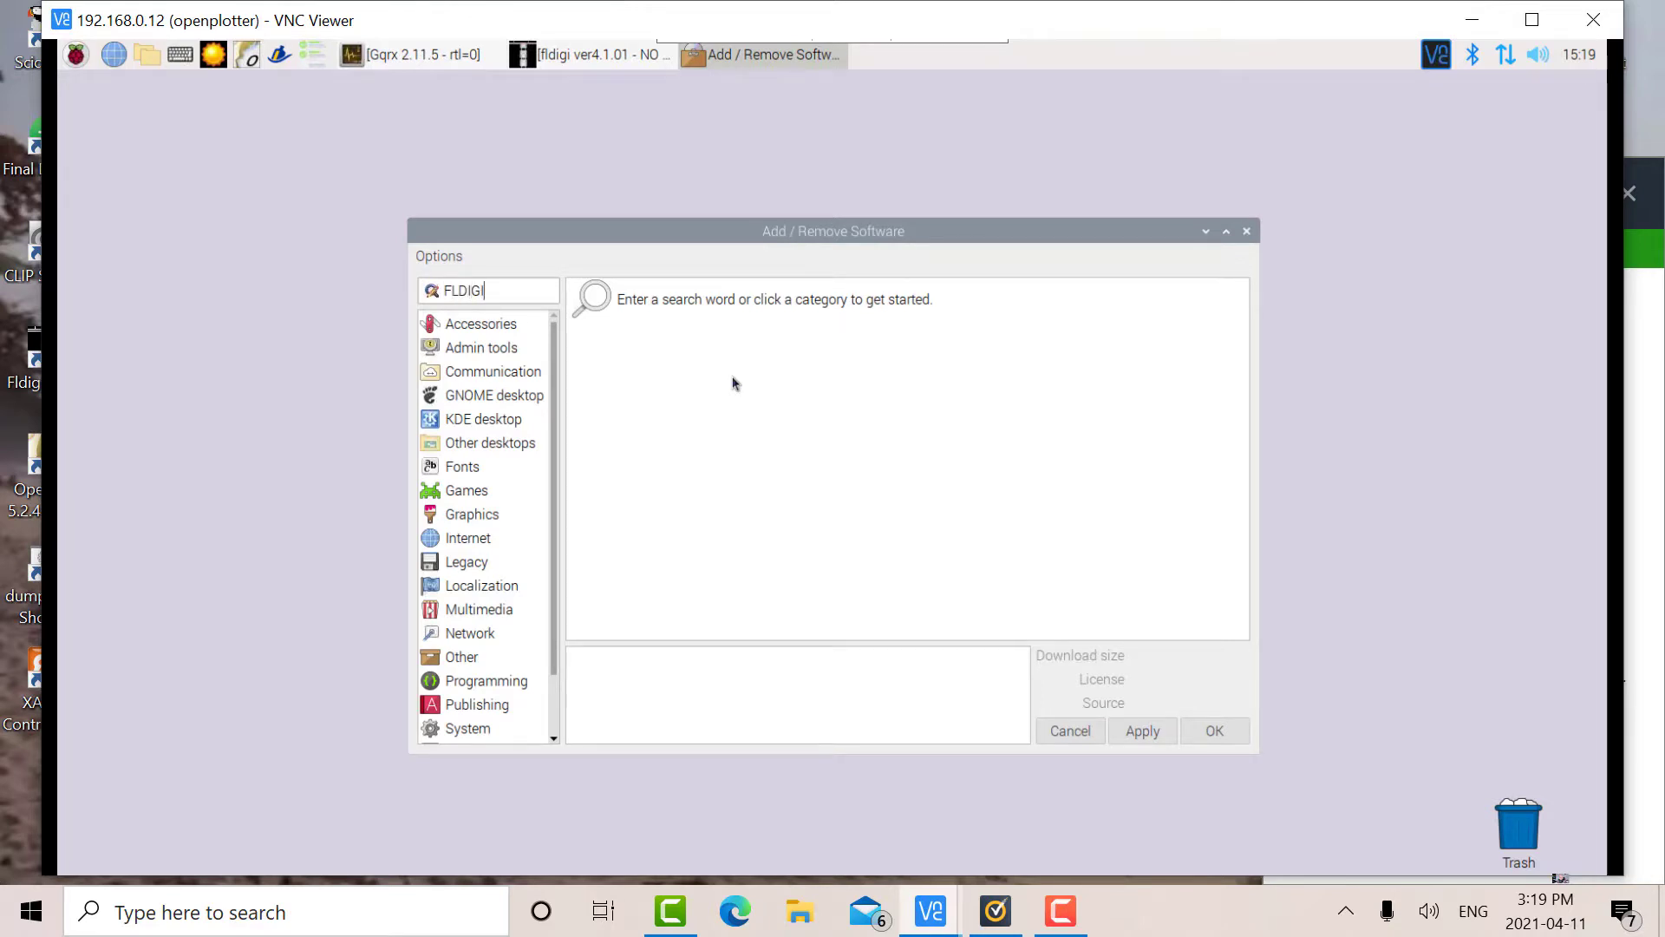
key(Return)
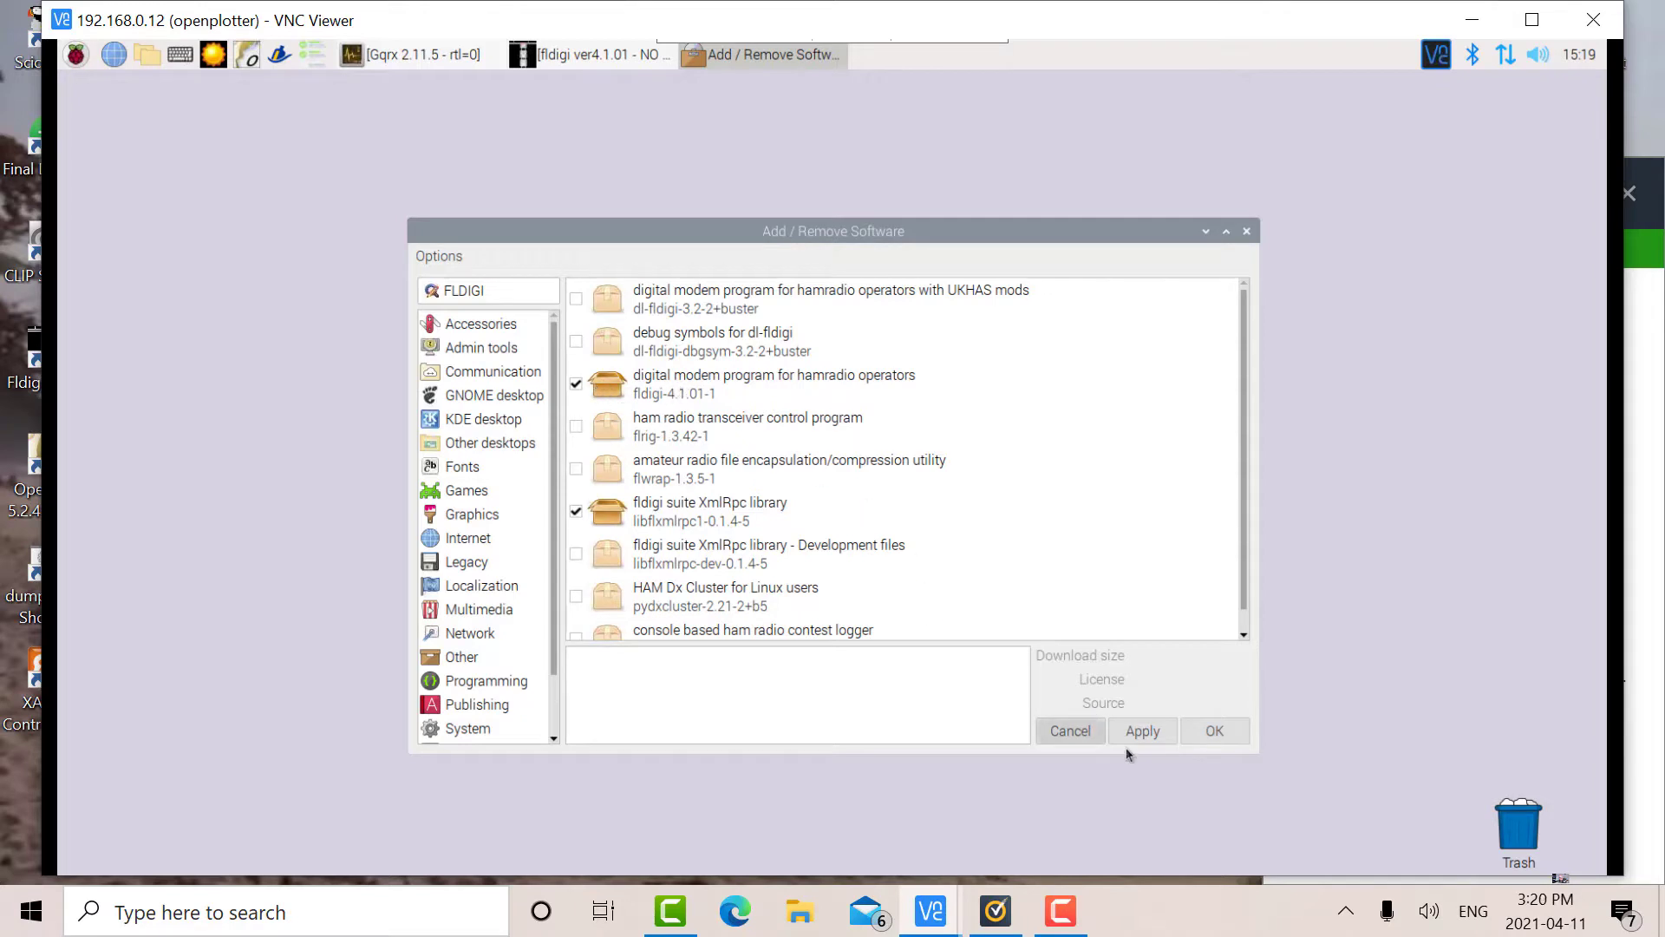
Replace the search with pavucontrol, confirm pavucontrol-3.0-4 is installed, and close the installer
click(513, 292)
double_click(496, 292)
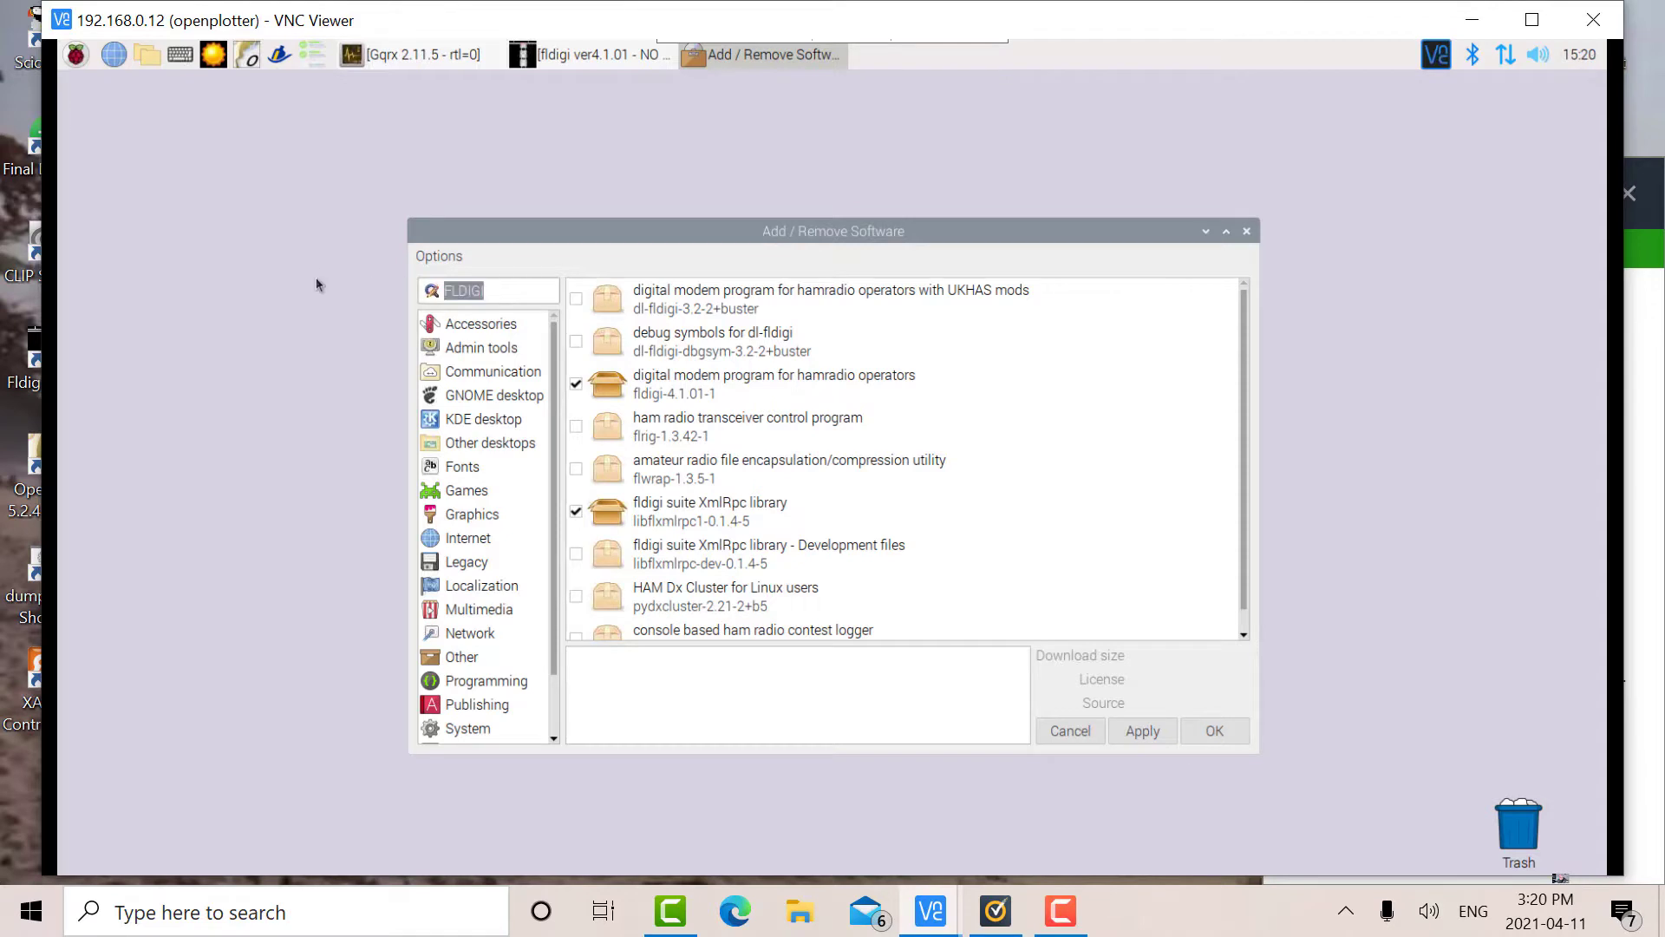
key(BackSpace)
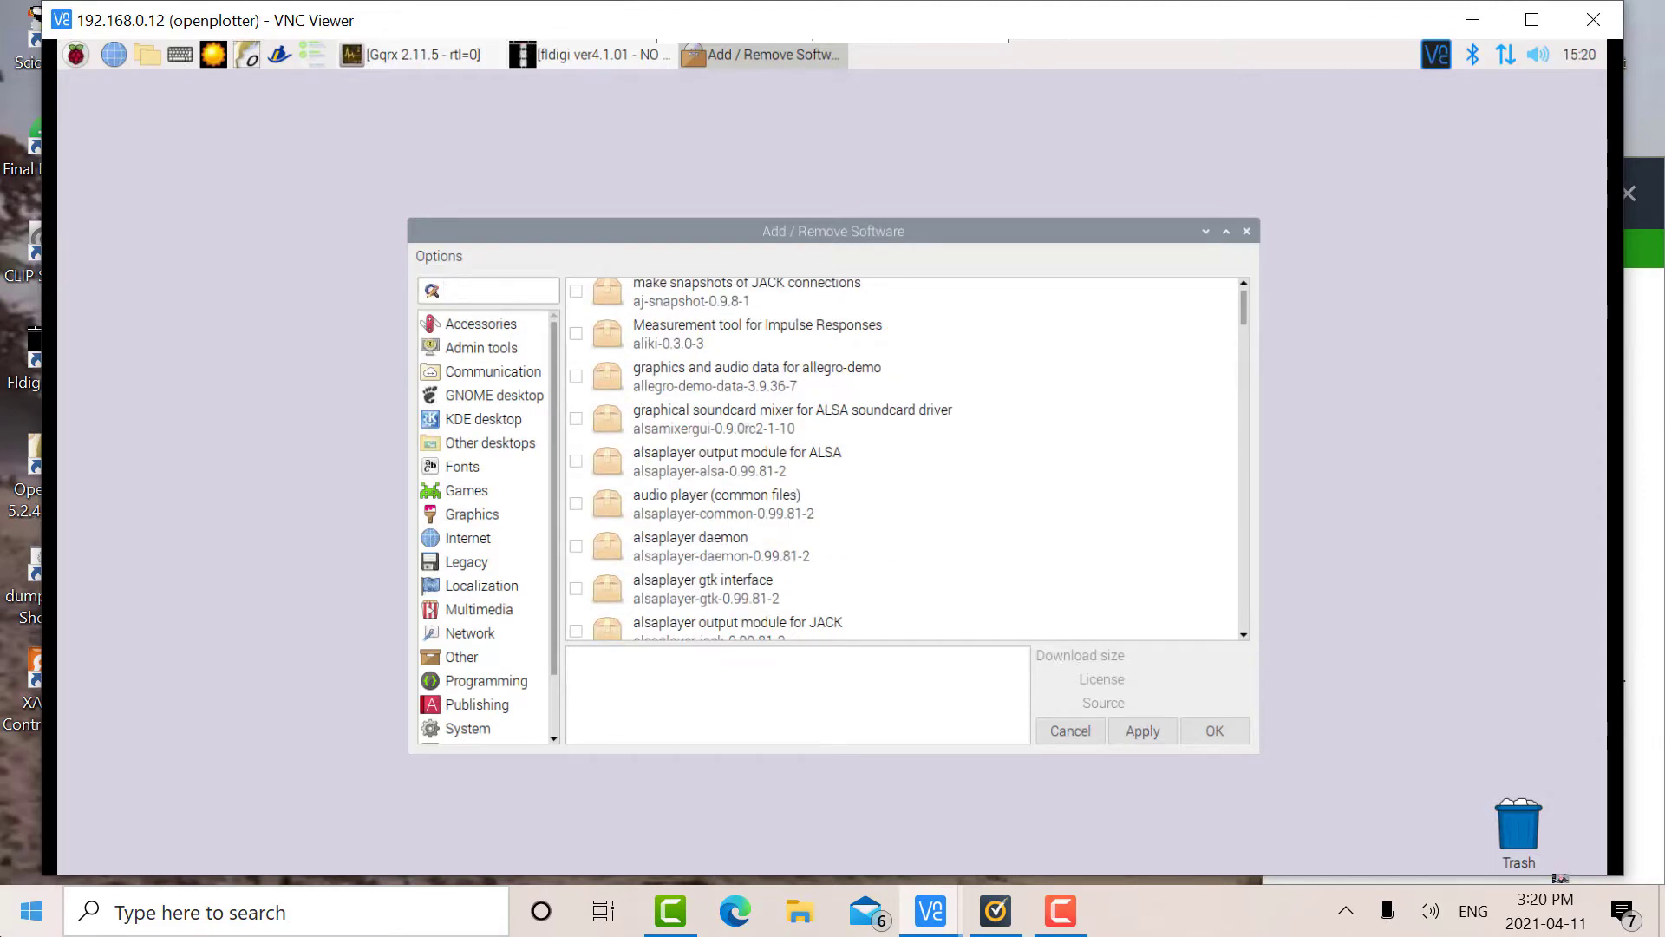
text(pavucontrol)
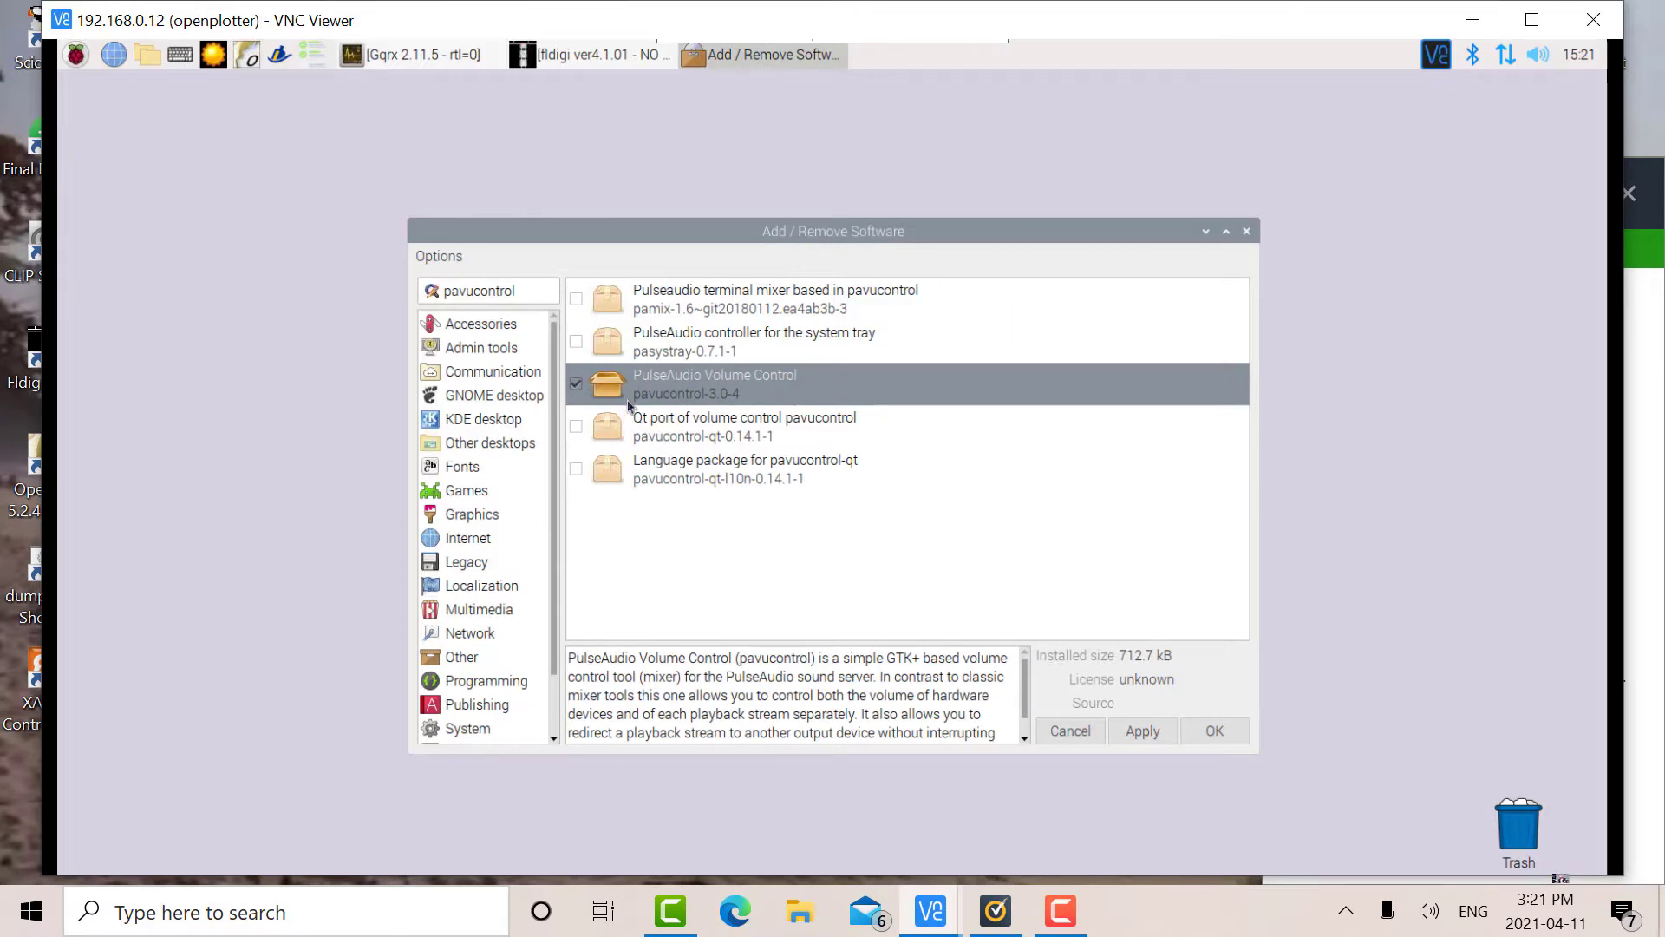
click(1246, 231)
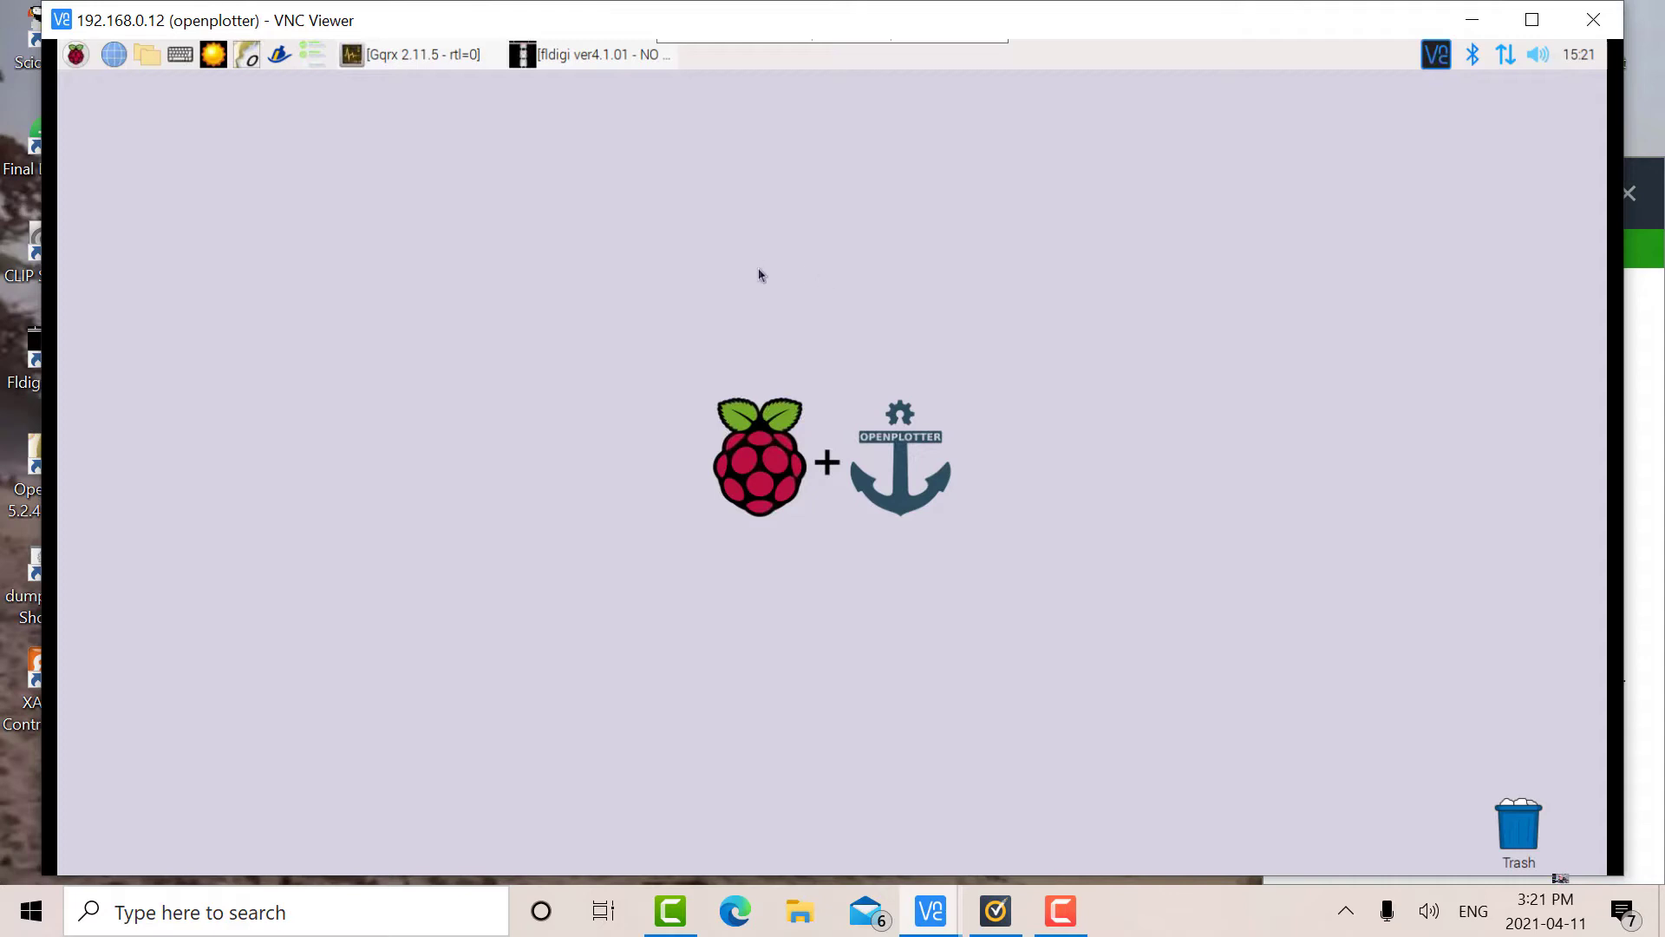
click(77, 55)
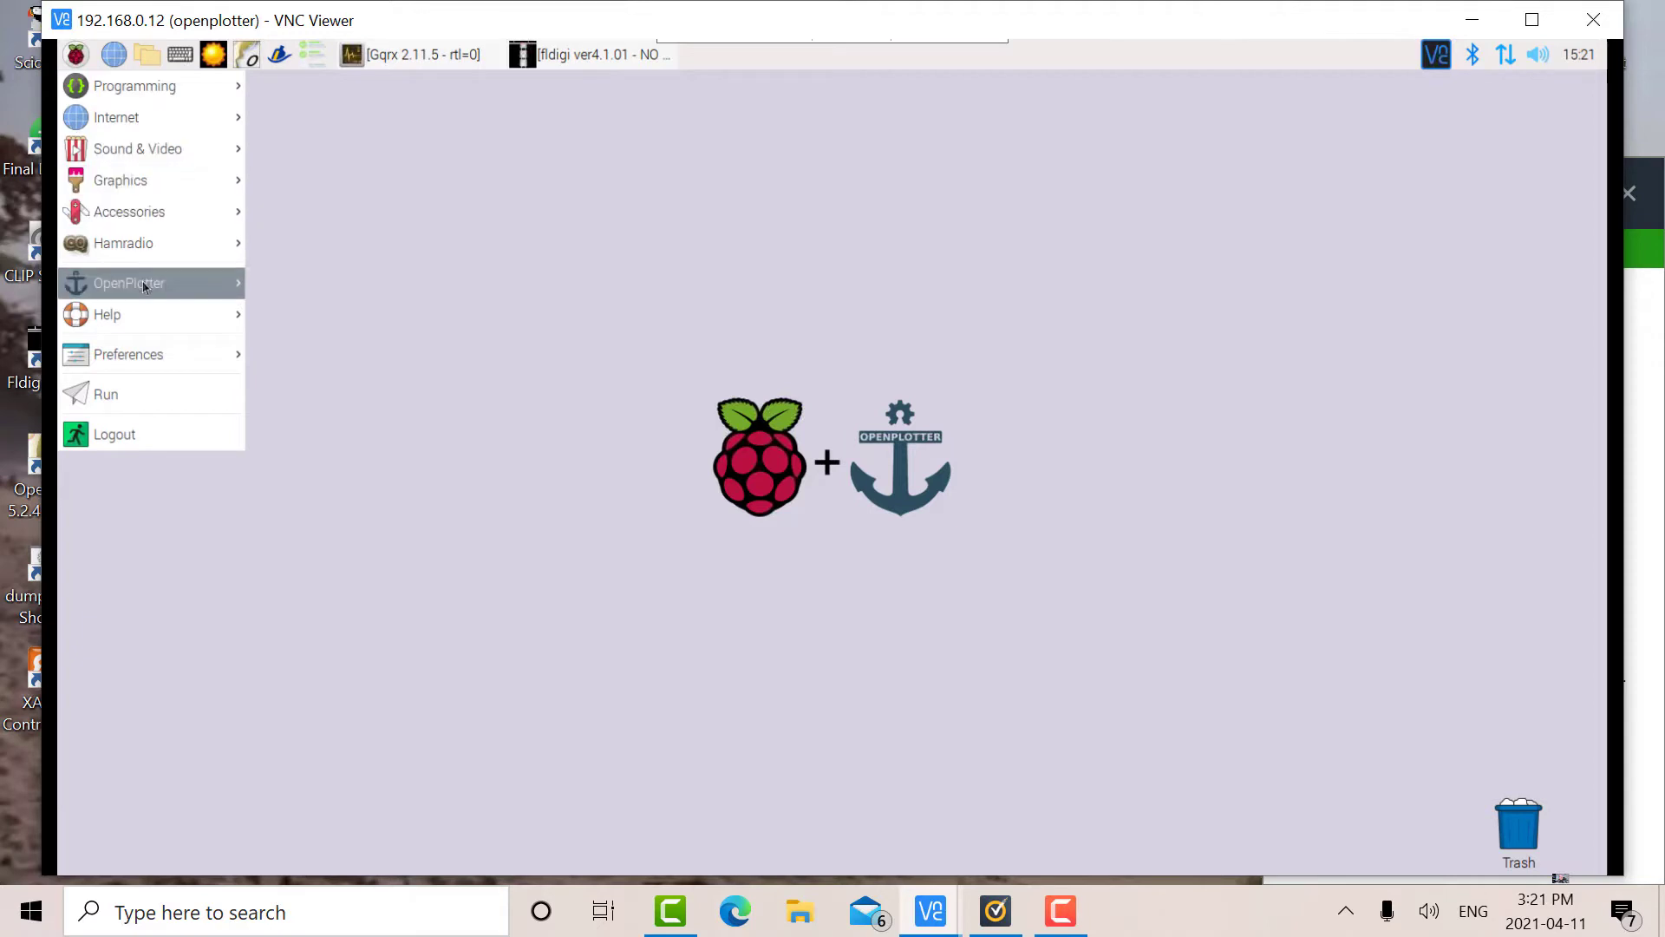
mouse_move(144, 286)
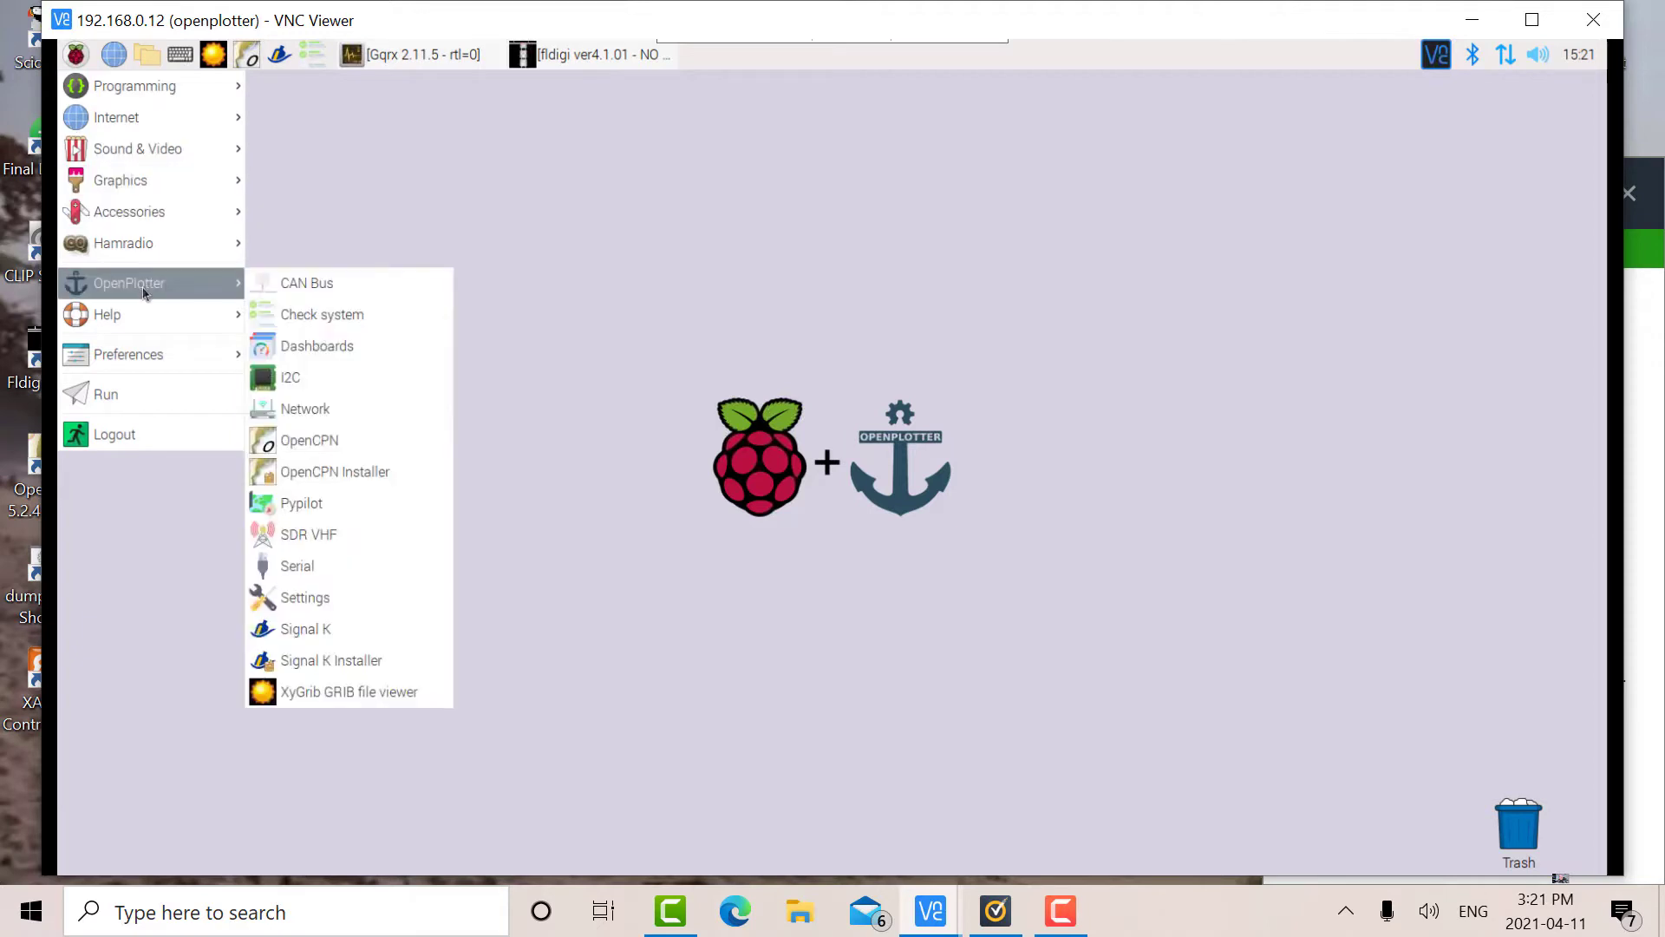
click(300, 532)
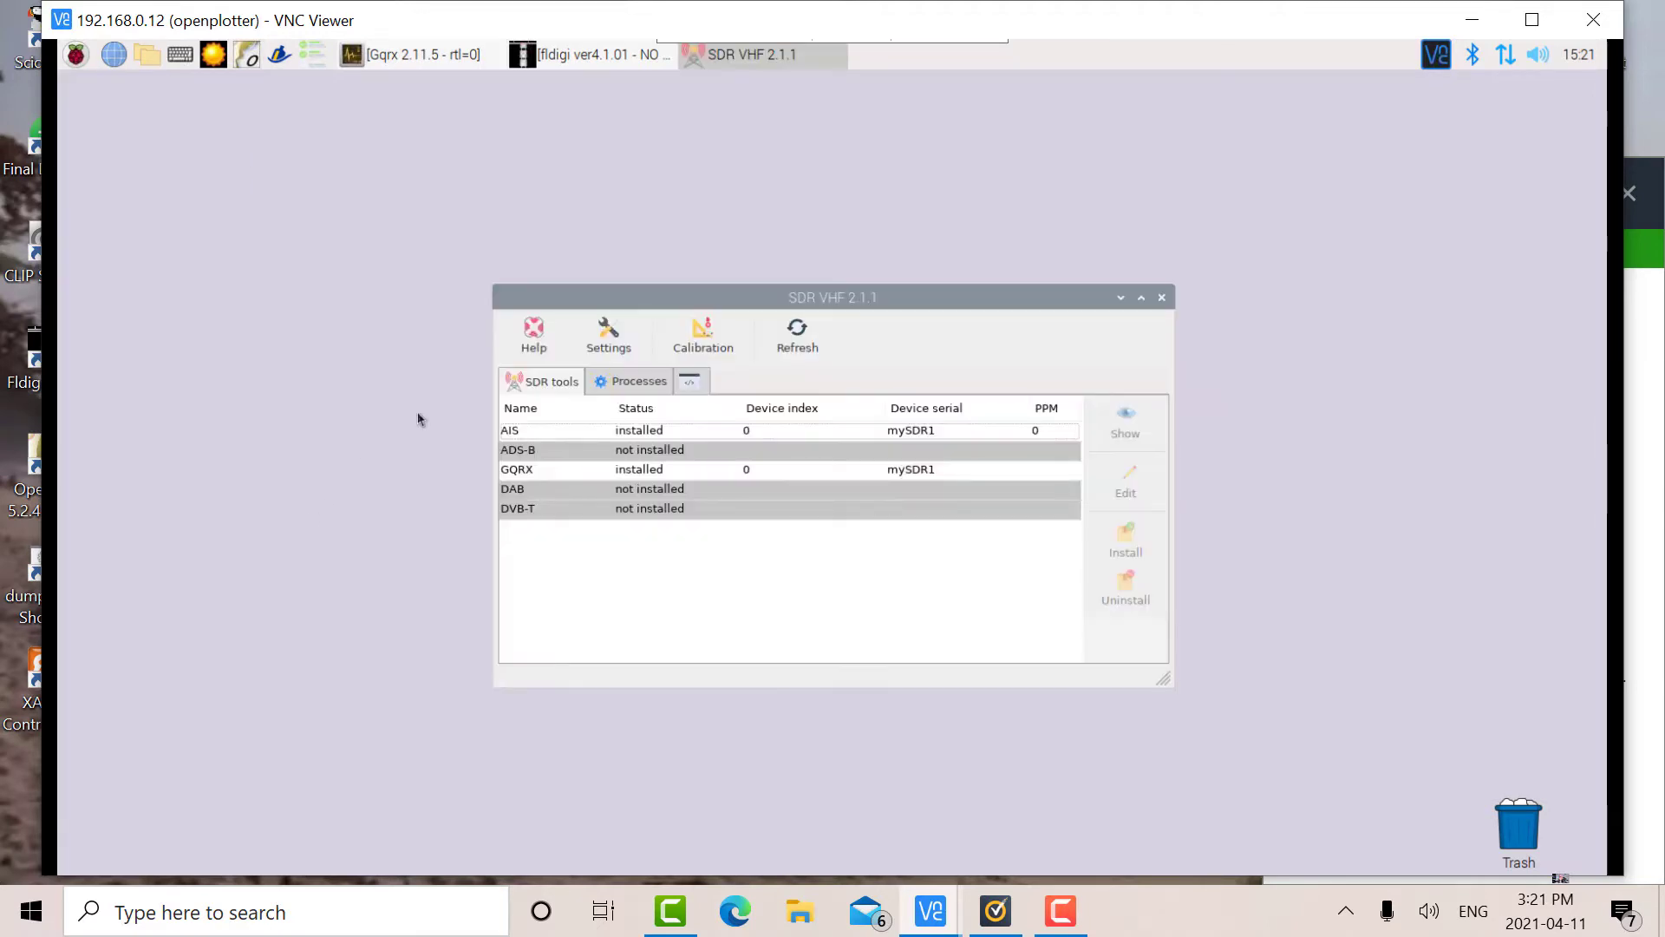
click(710, 432)
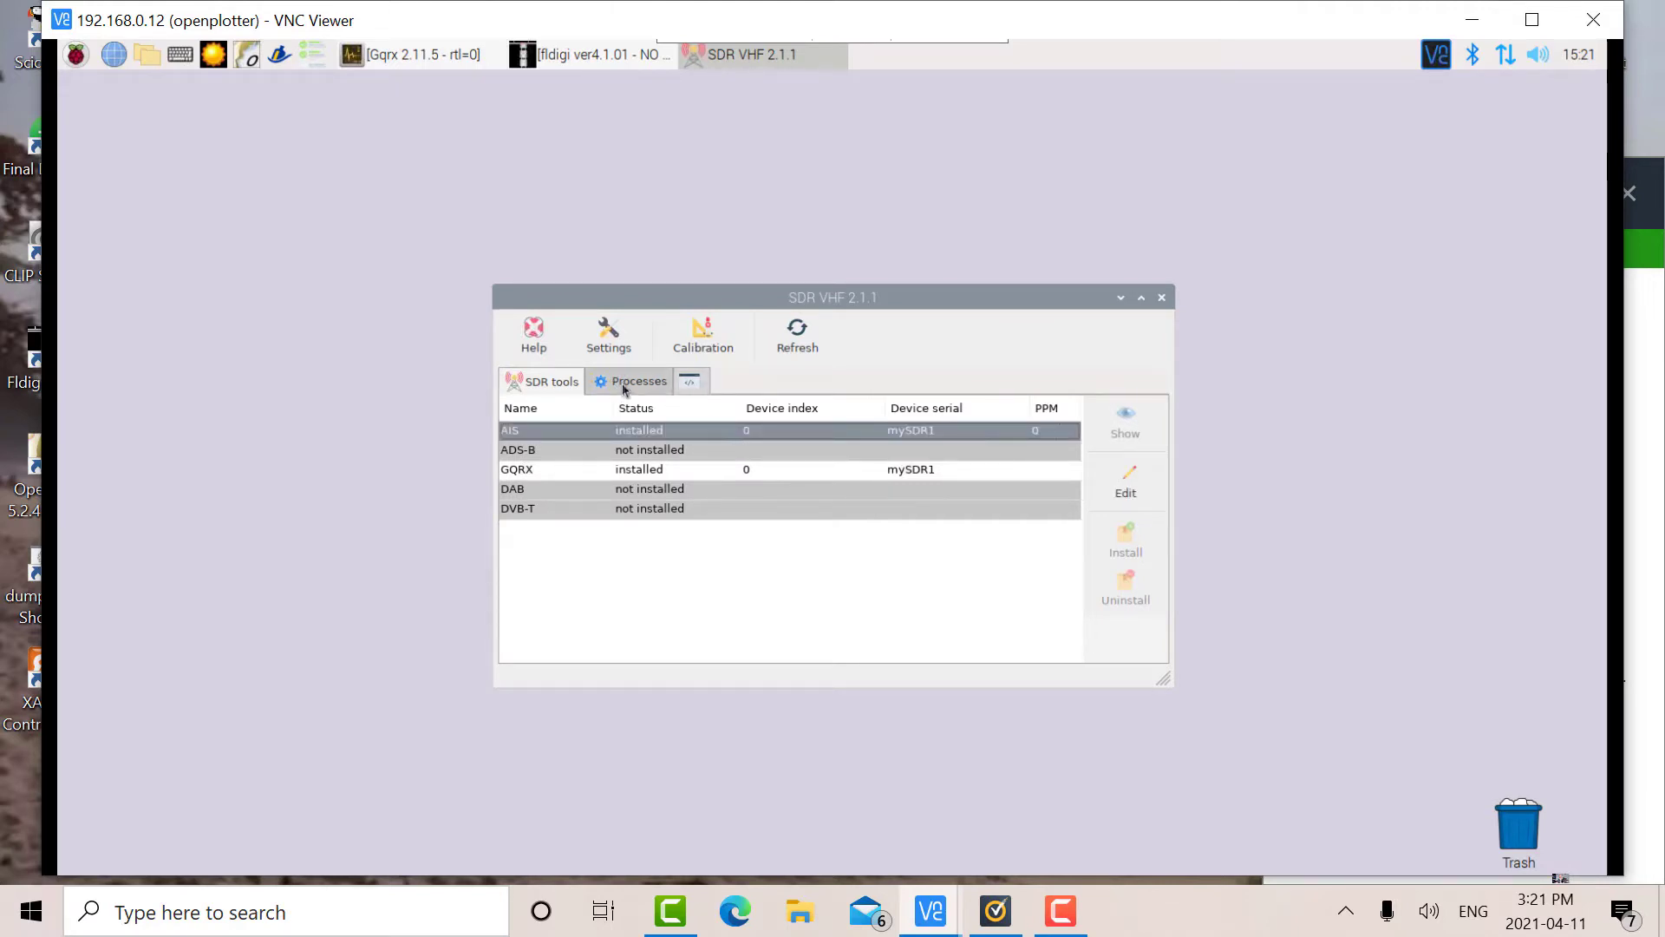
click(624, 388)
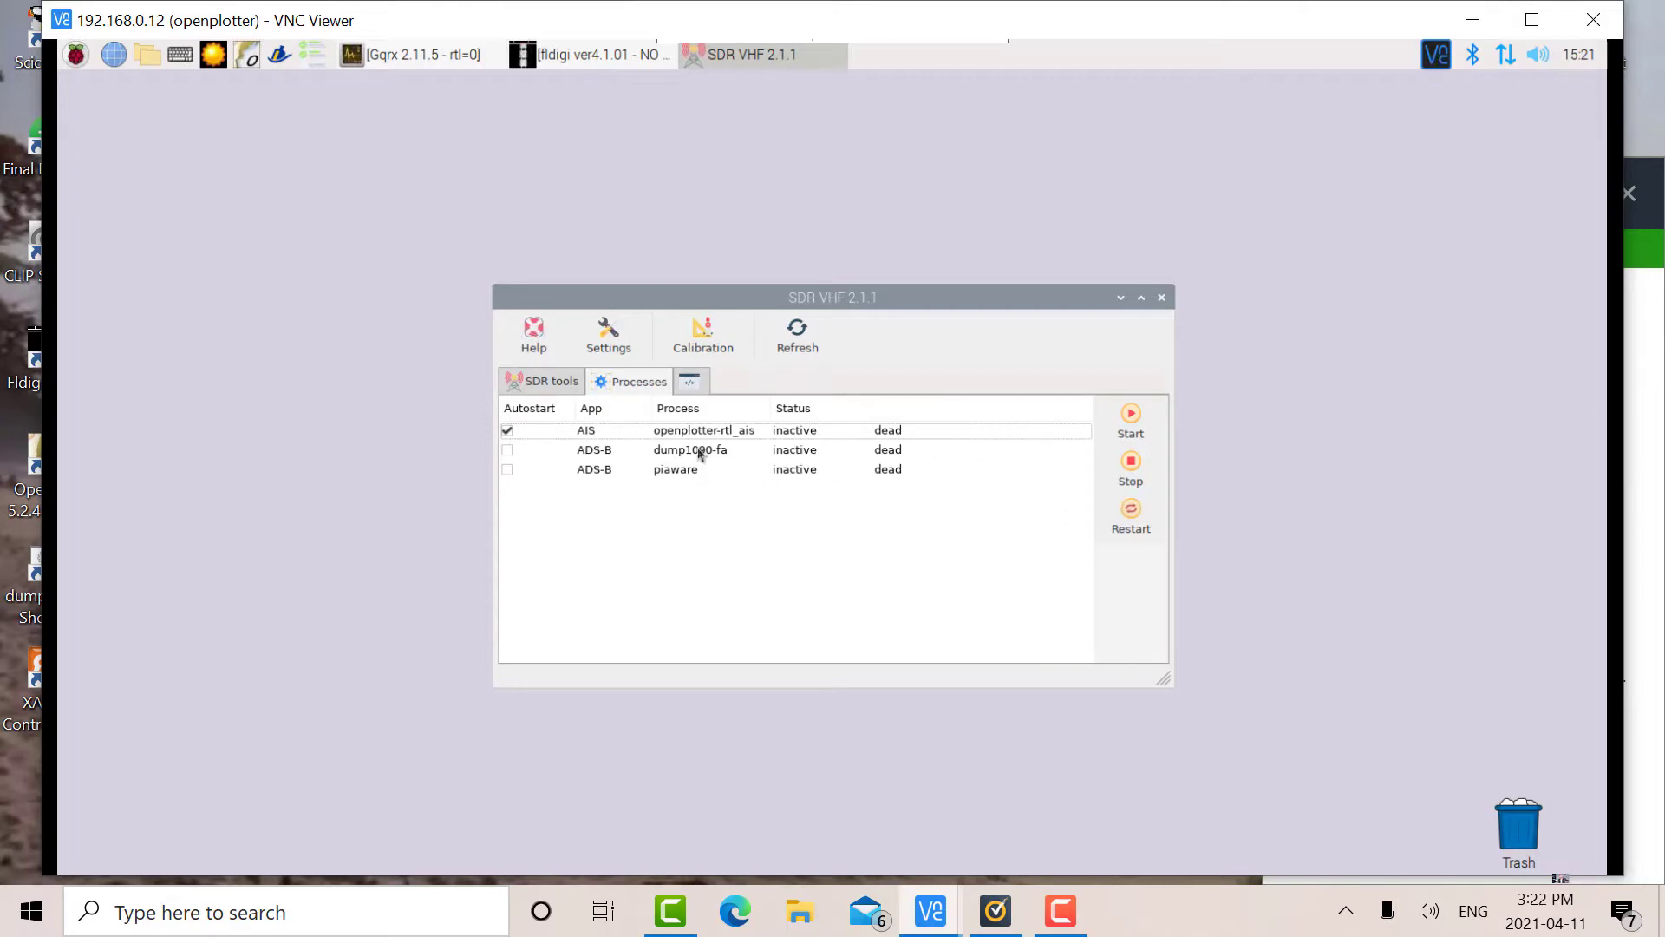
click(961, 433)
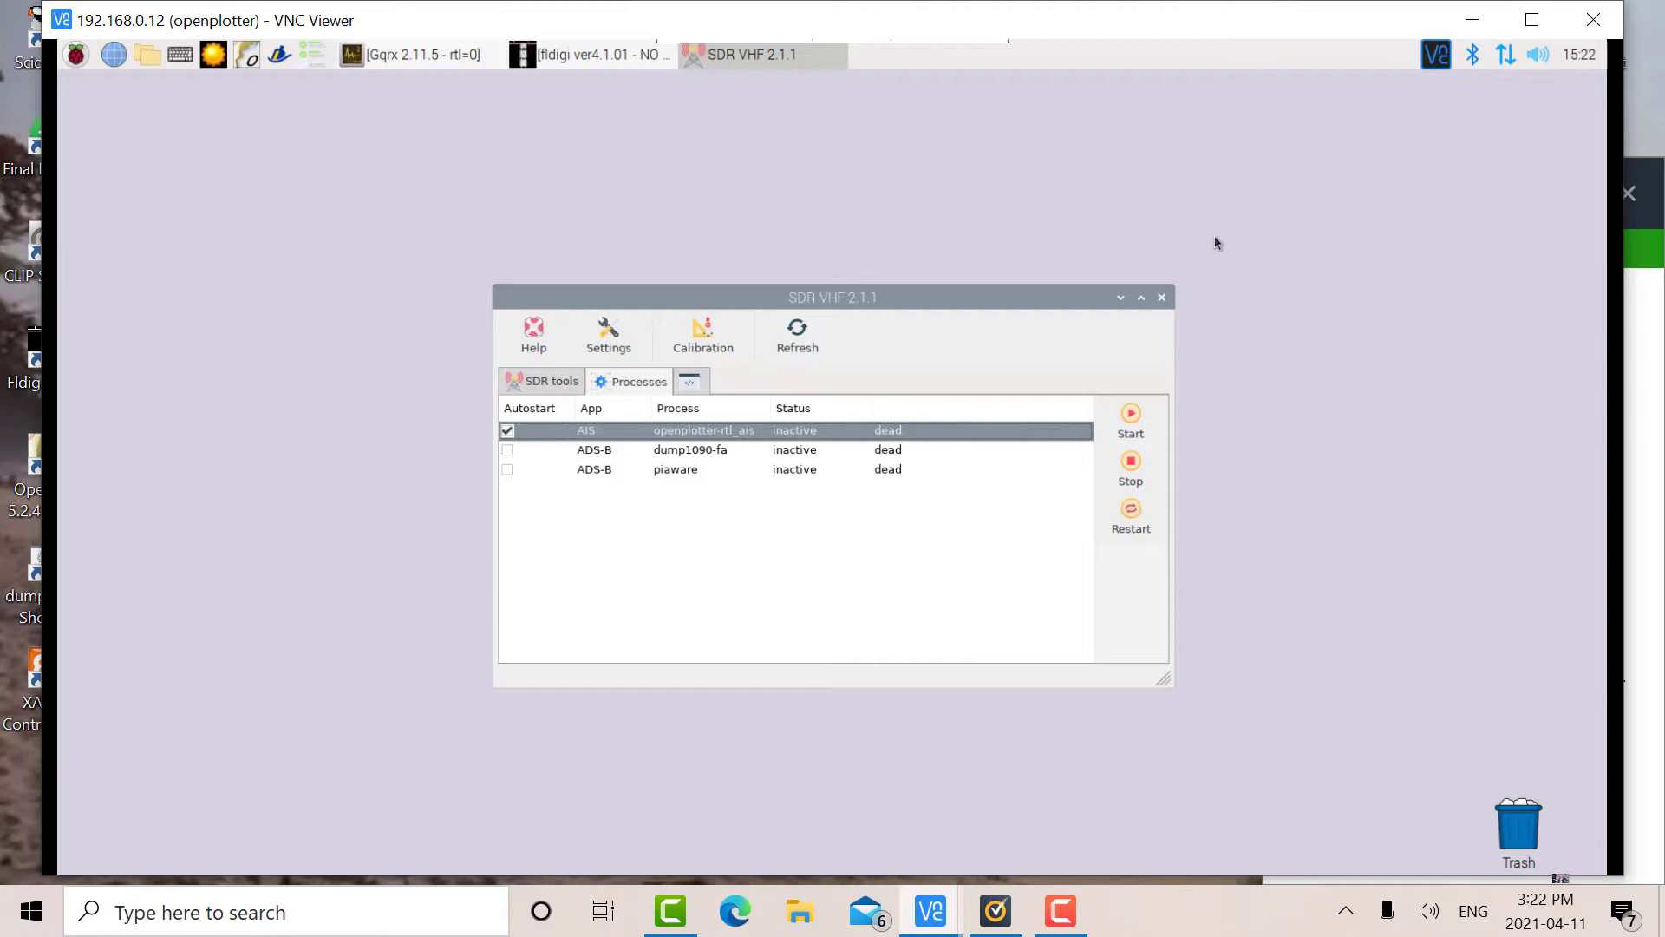
click(1162, 297)
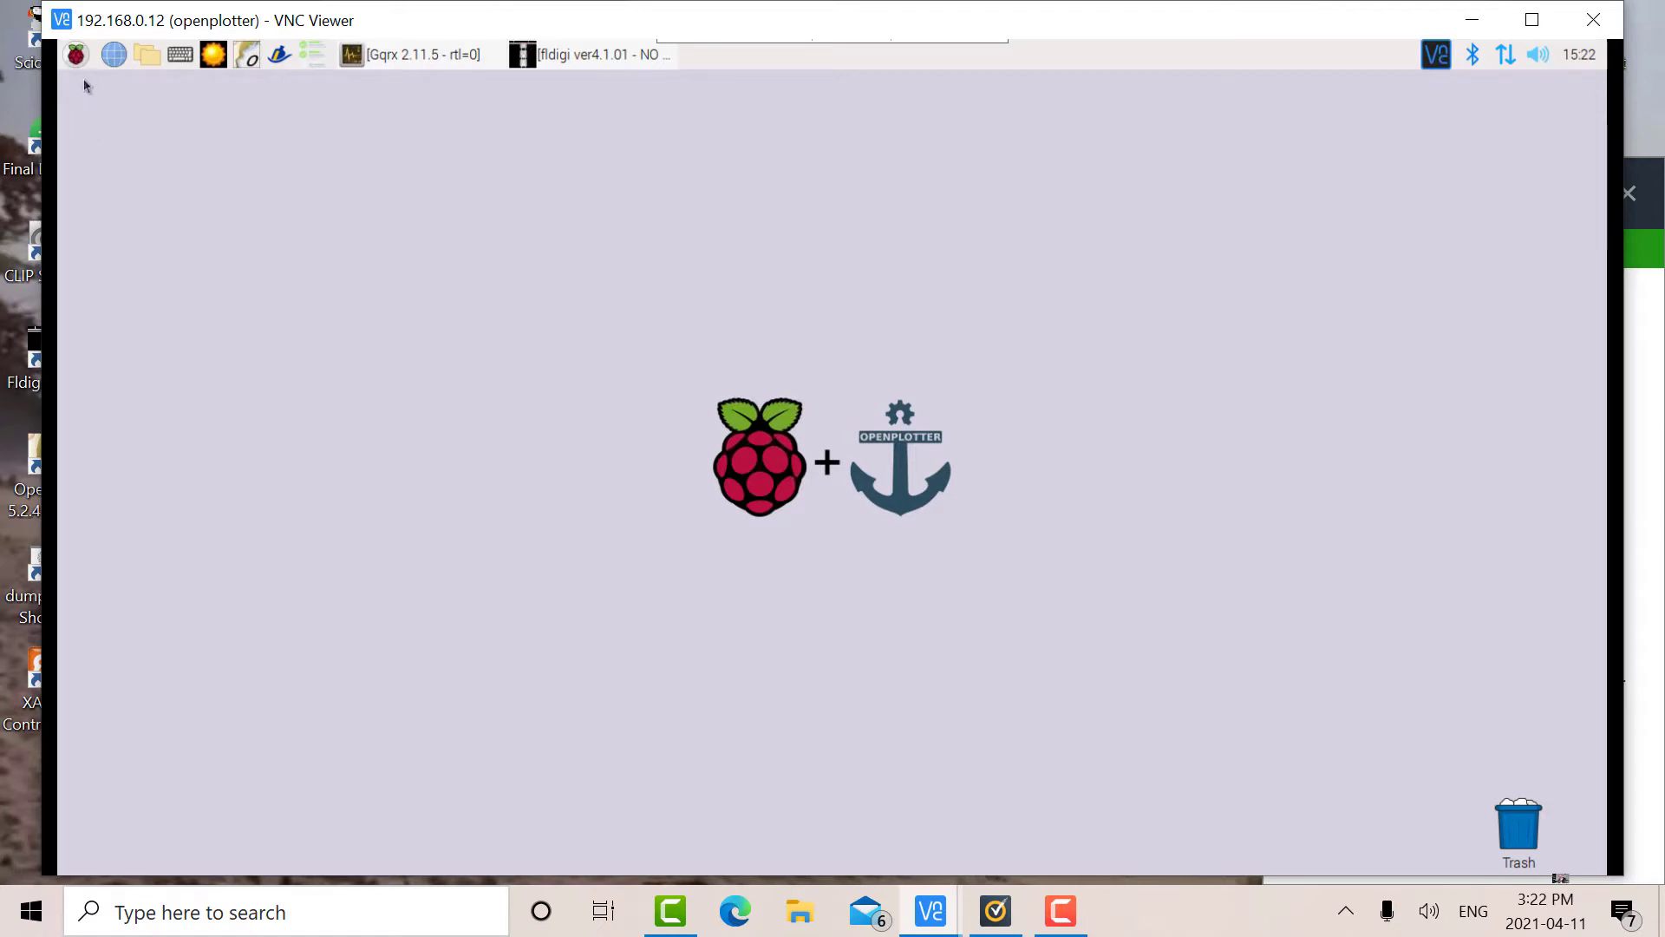
Launch Gqrx from the Hamradio menu and bring its window, tuned to 9.107.300 MHz, forward
click(77, 53)
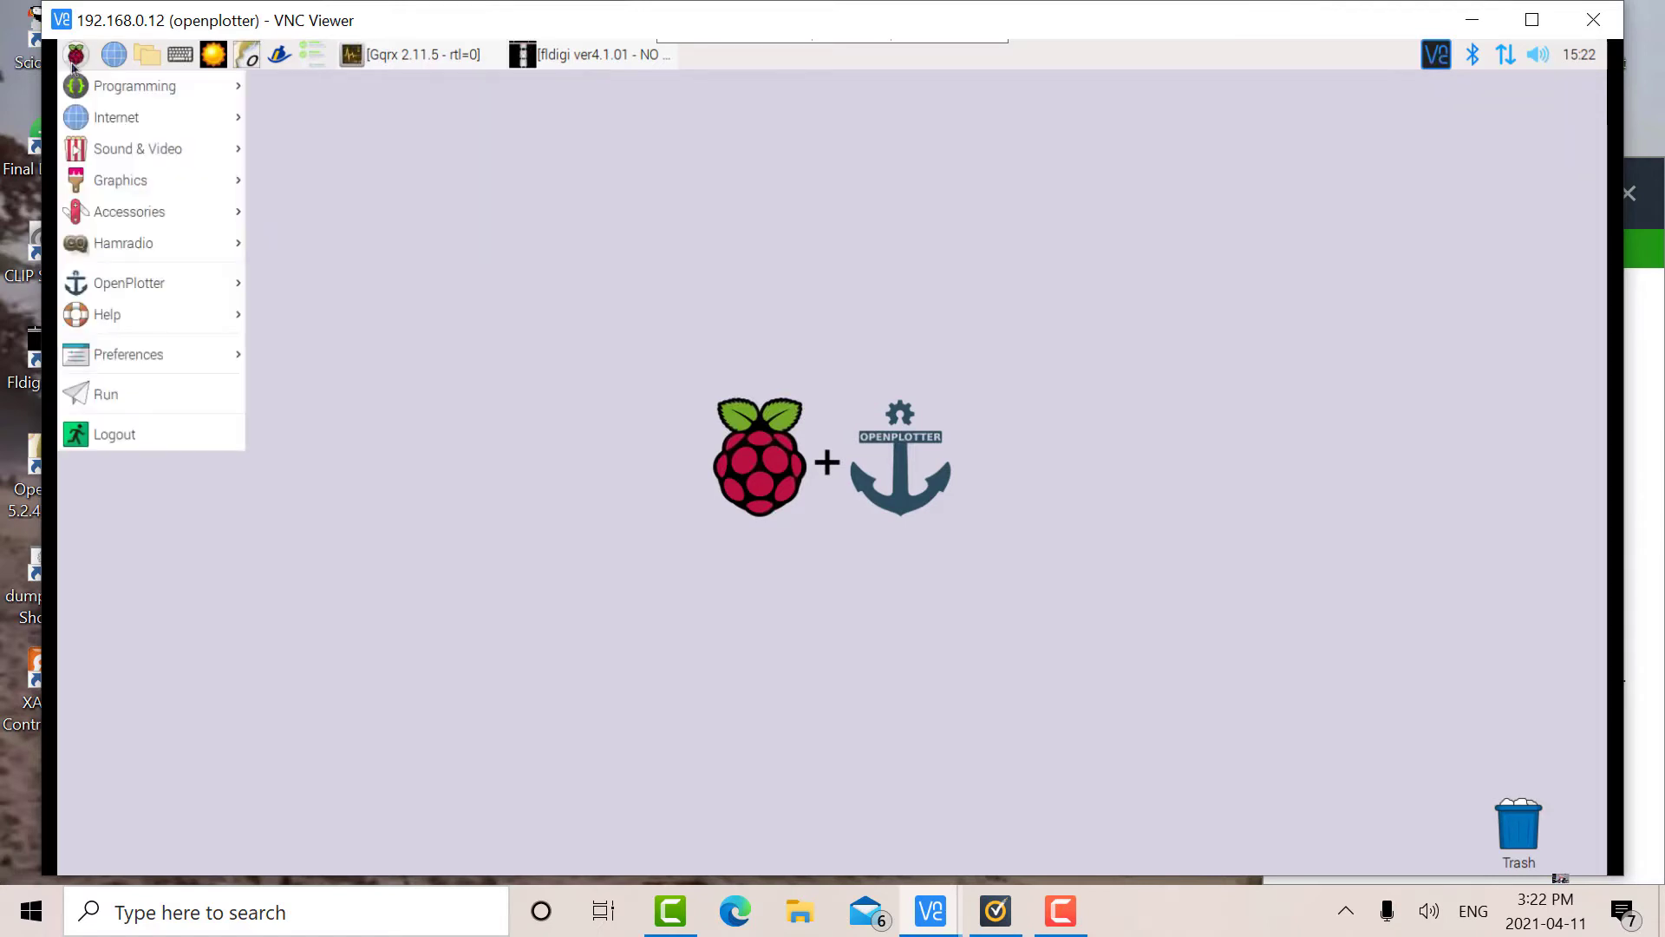
mouse_move(176, 240)
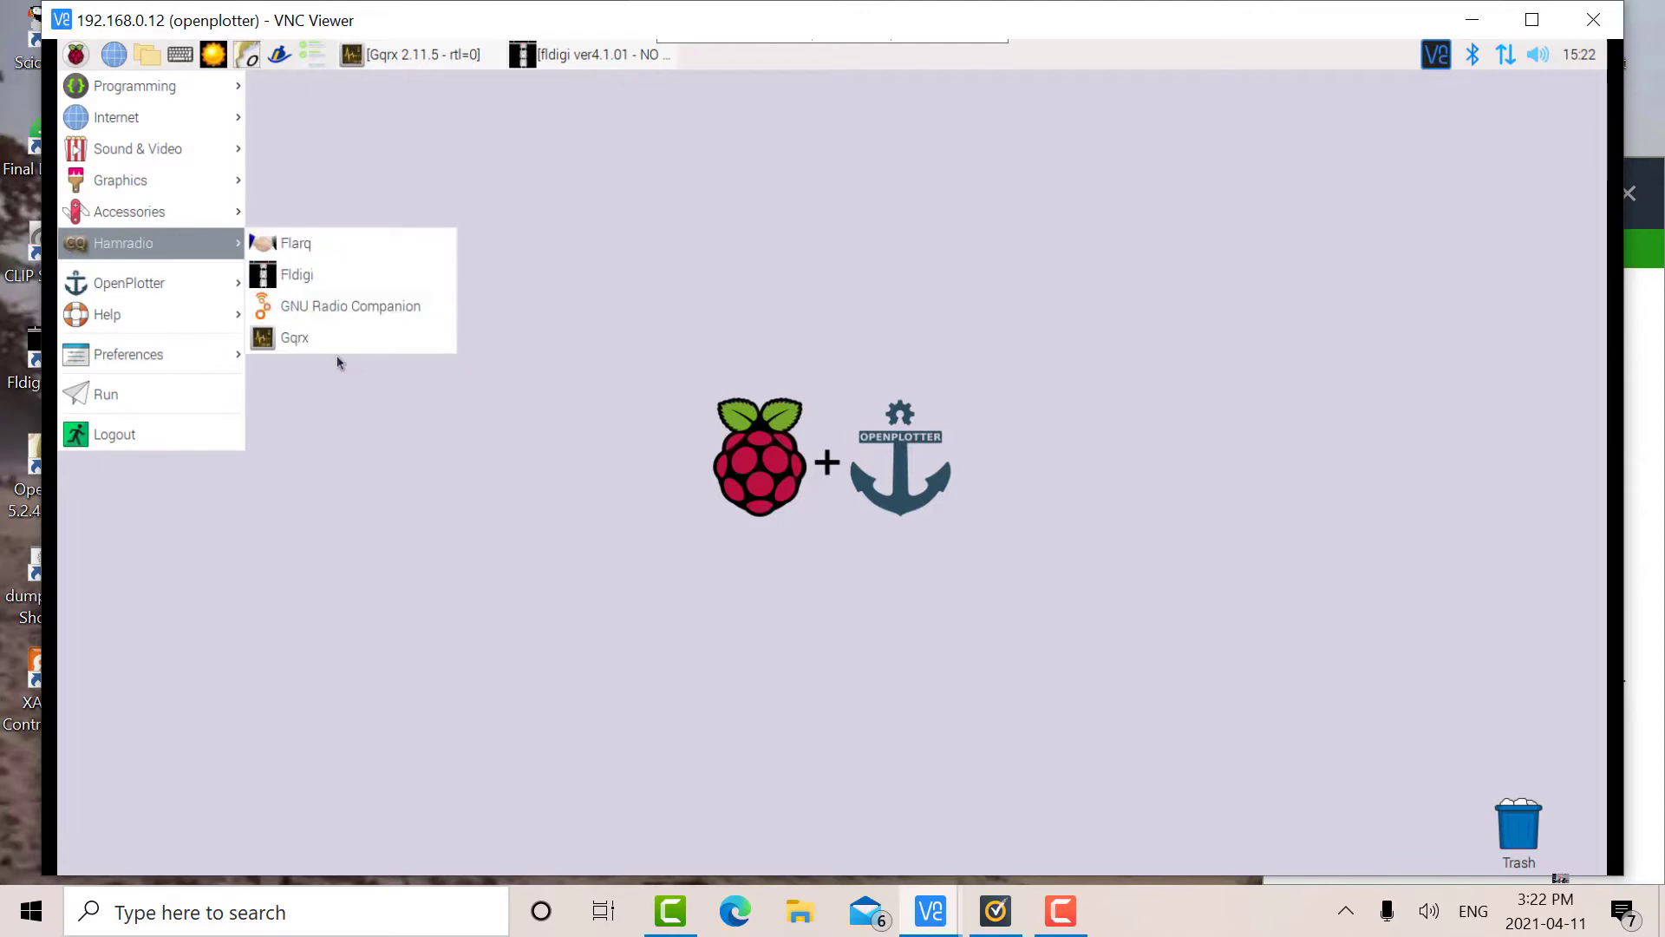
click(423, 60)
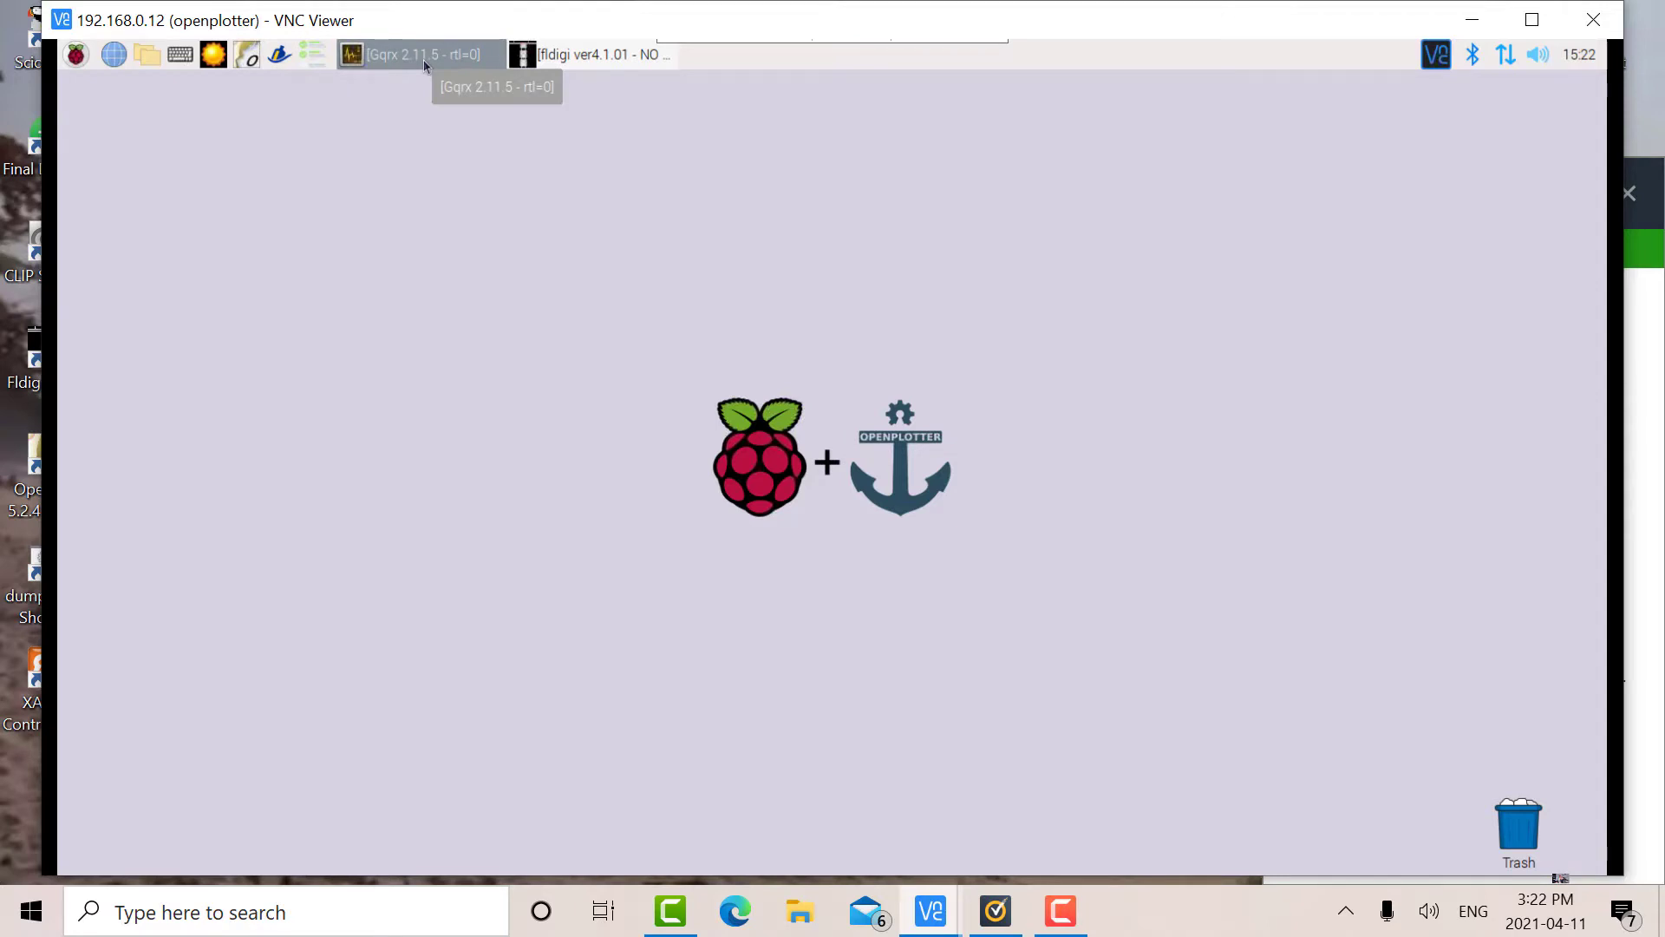
click(431, 57)
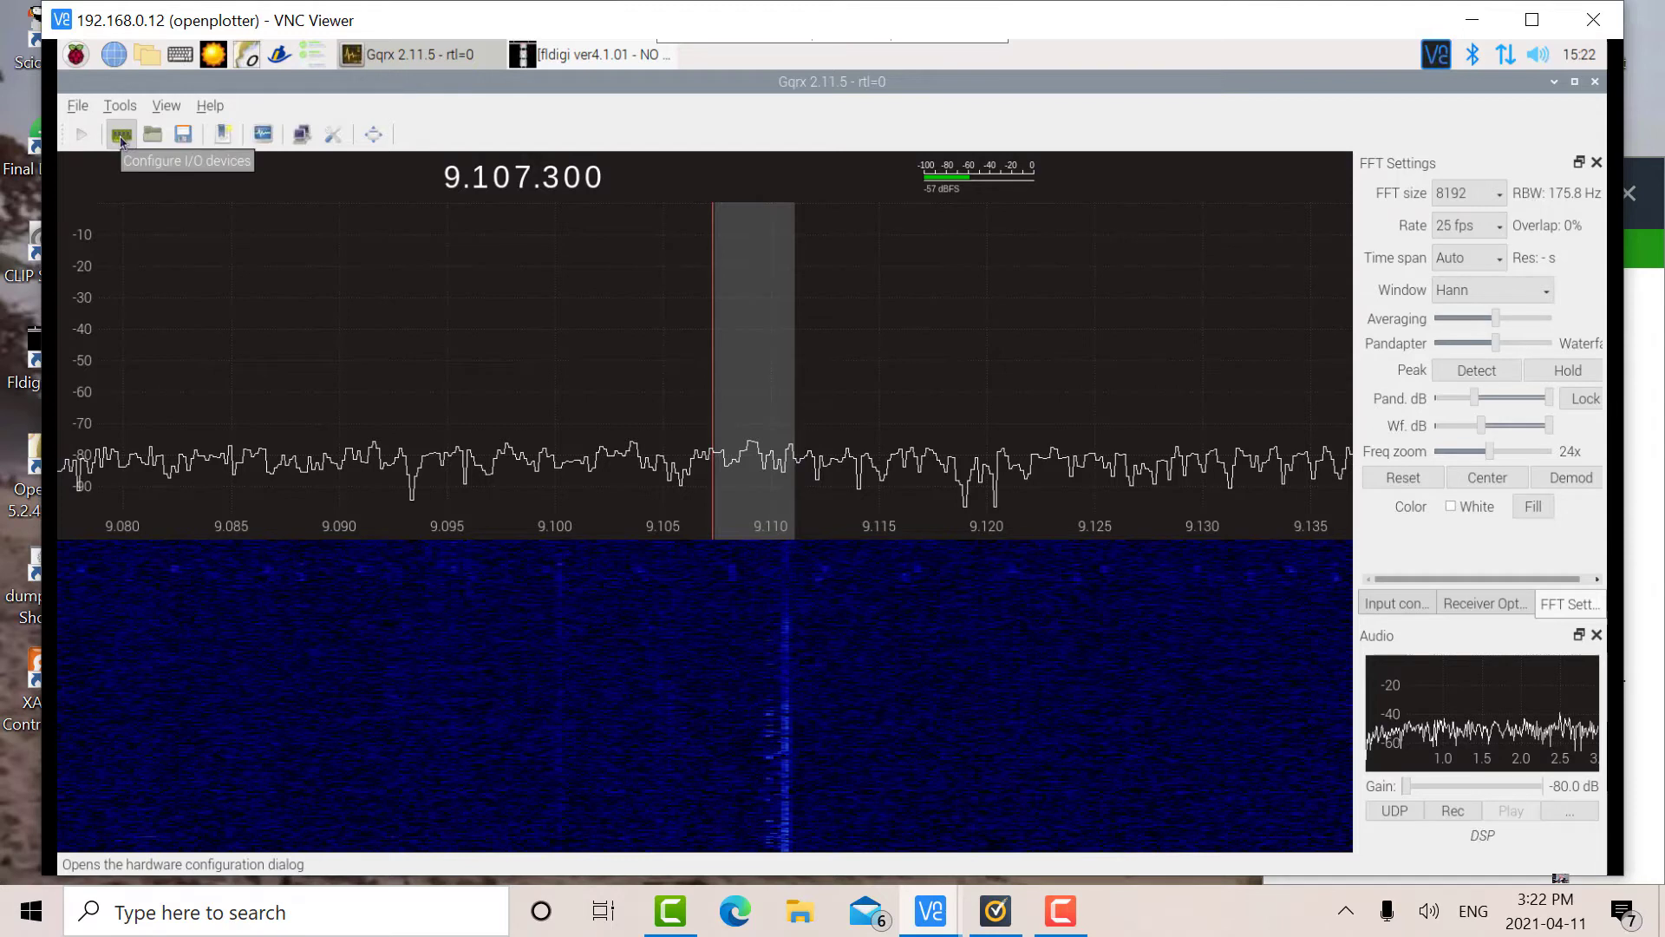
Set Gqrx's I/O input device to the Realtek RTL2838UHIDIR dongle at 1440000 sample rate
click(122, 135)
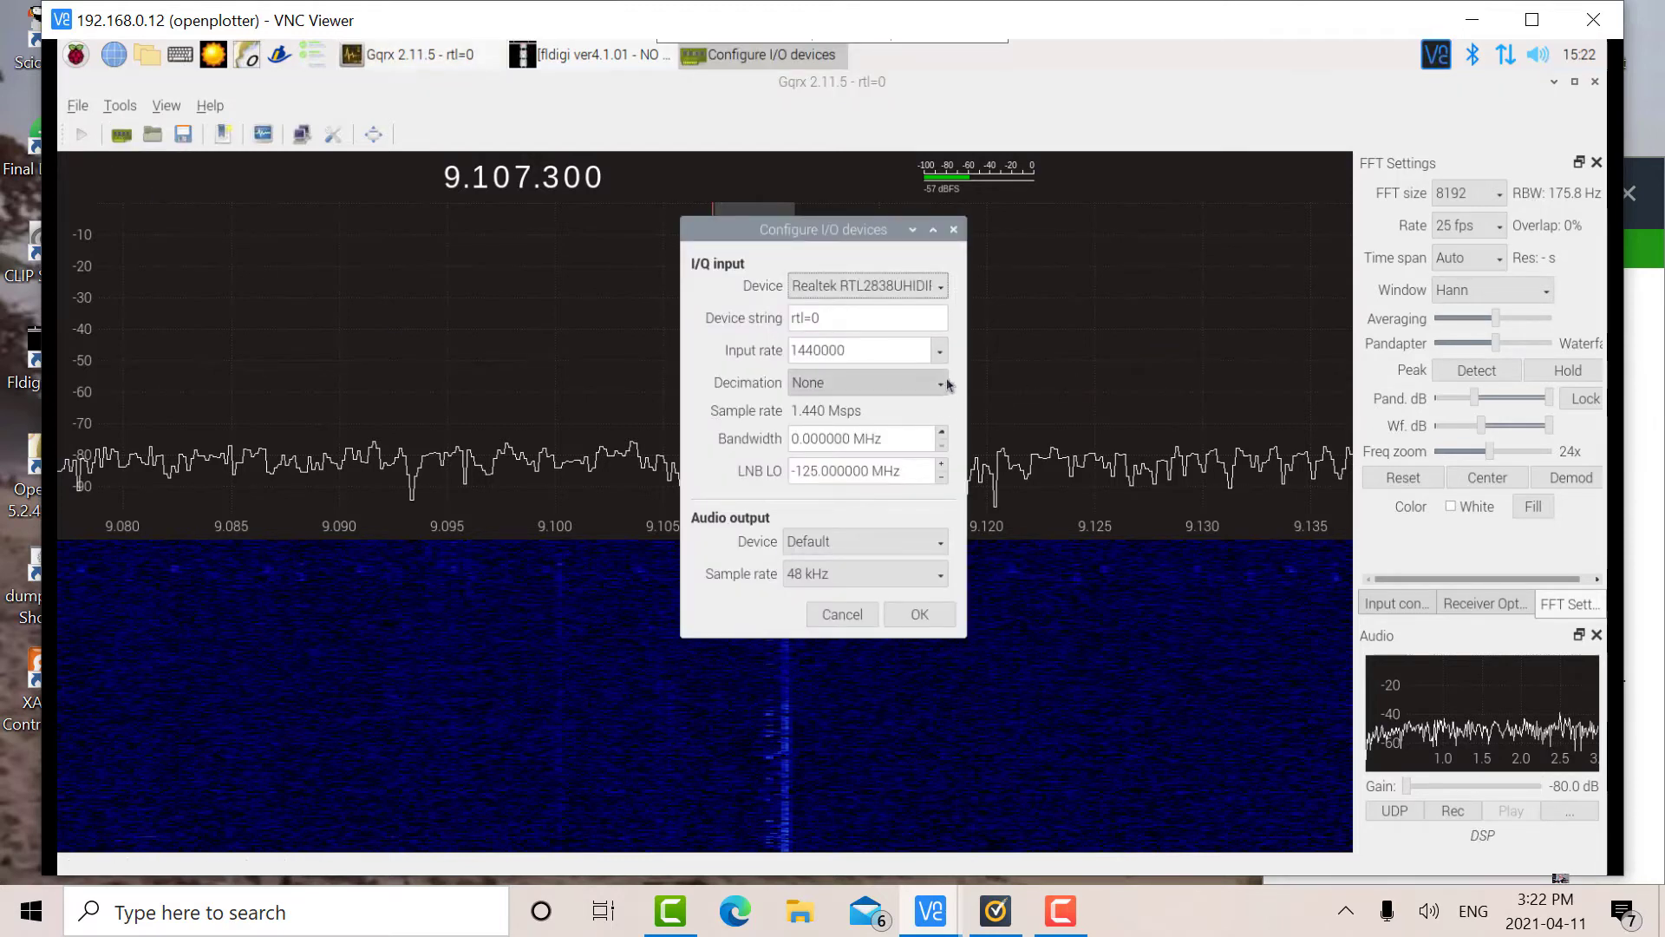
click(942, 289)
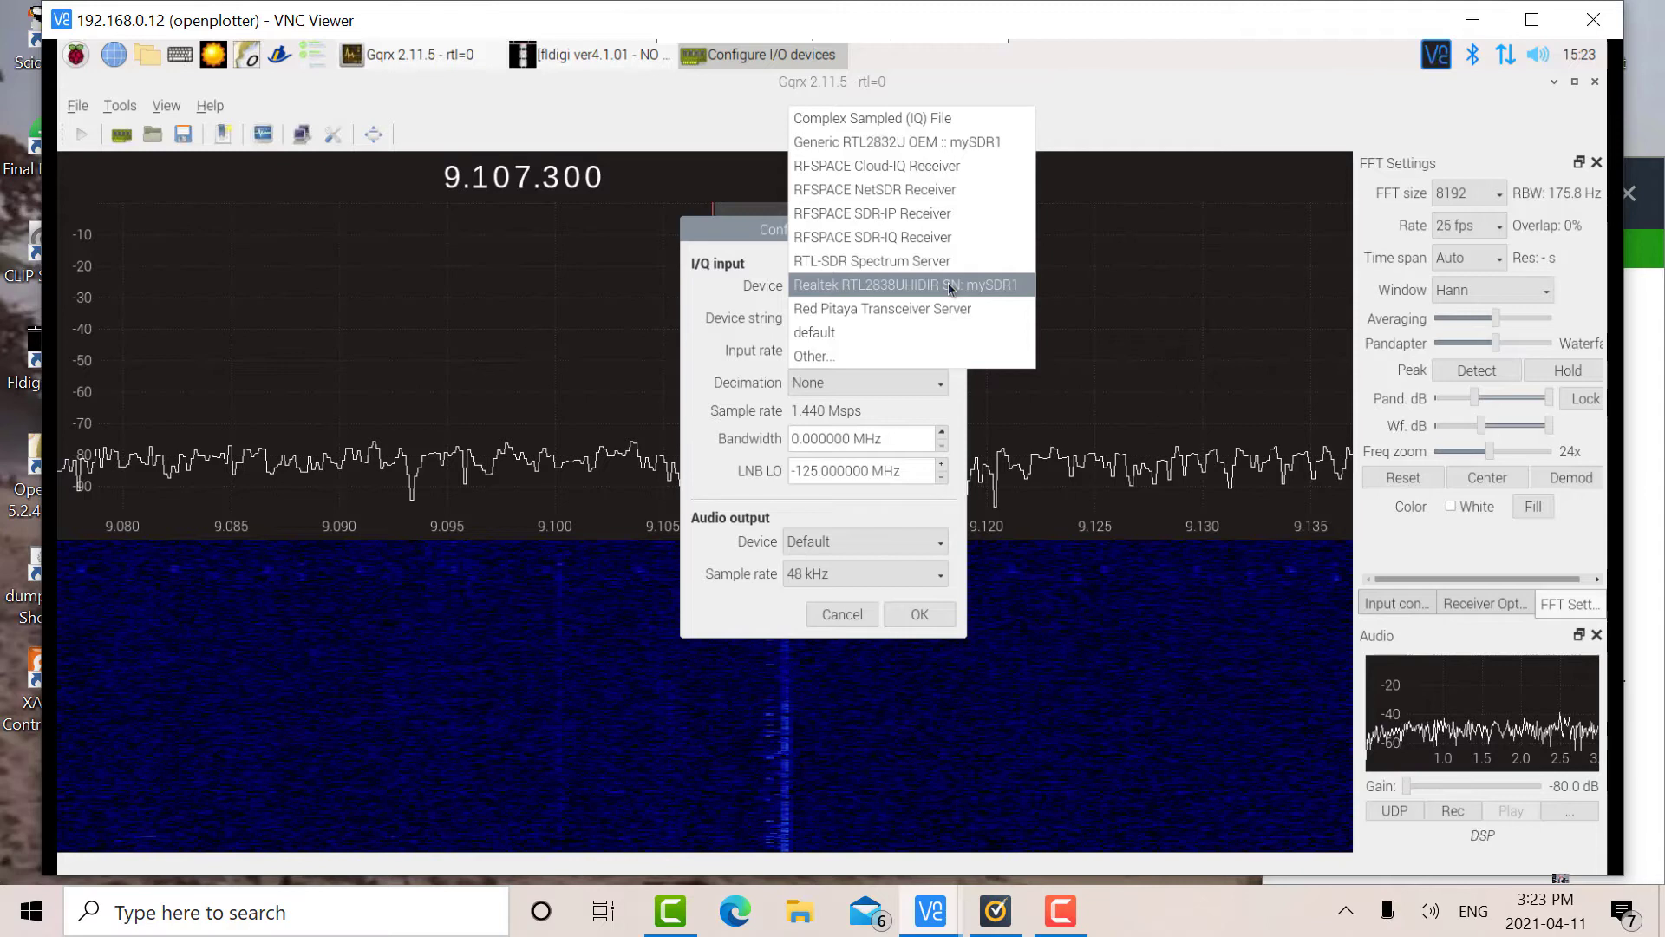
click(952, 289)
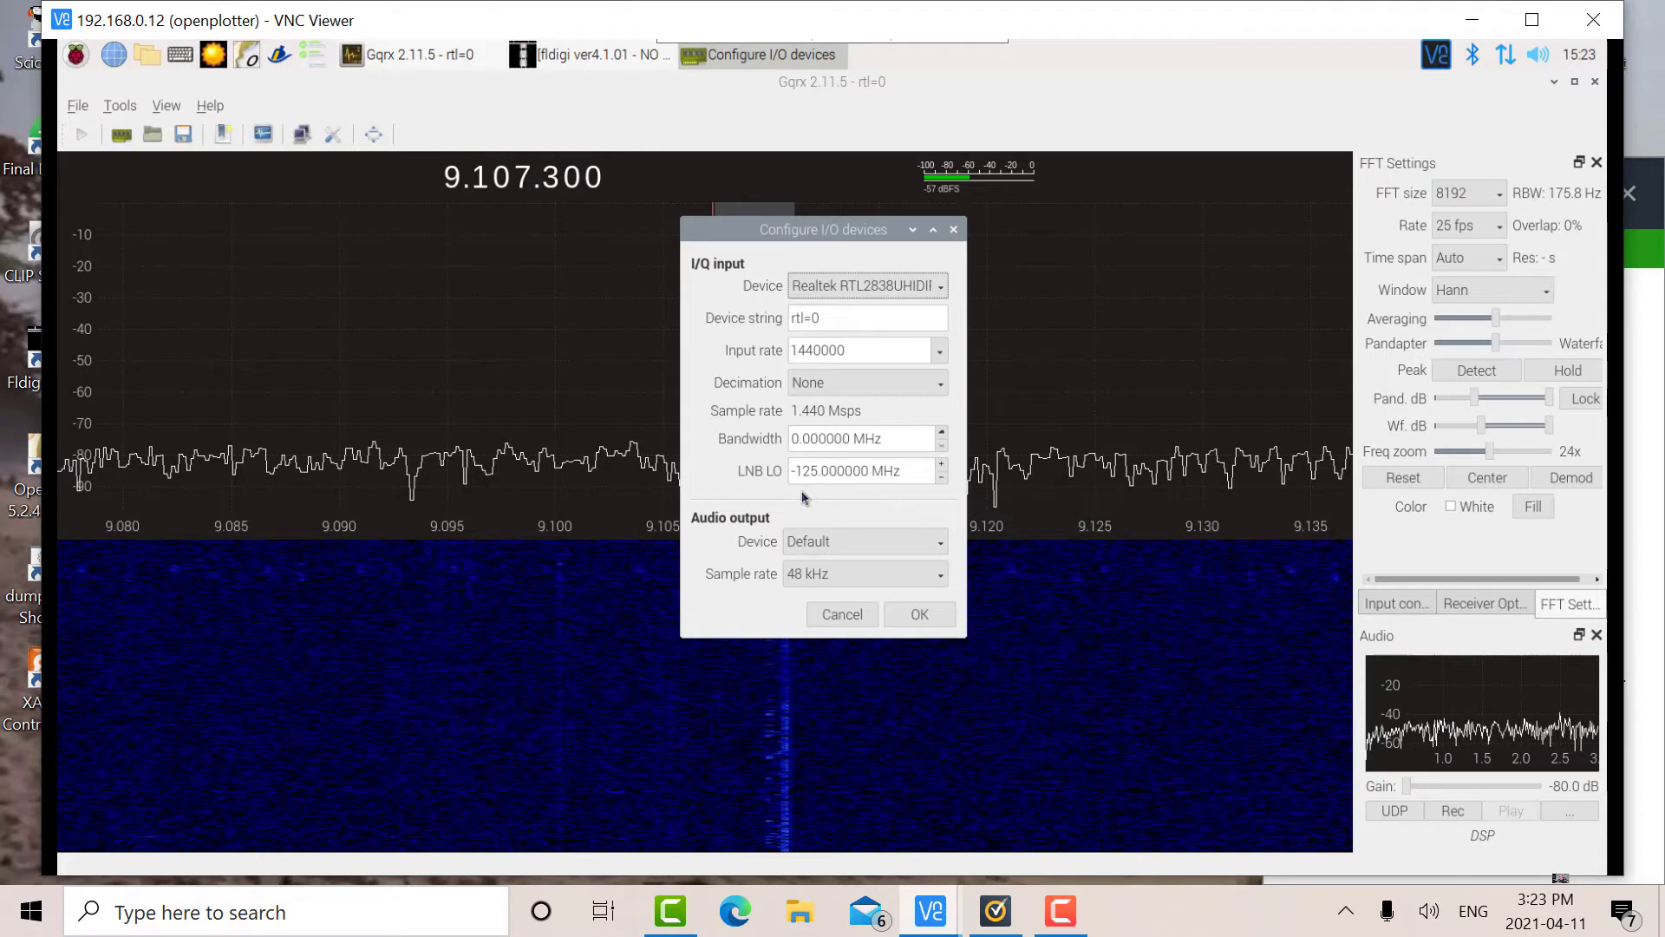
click(921, 615)
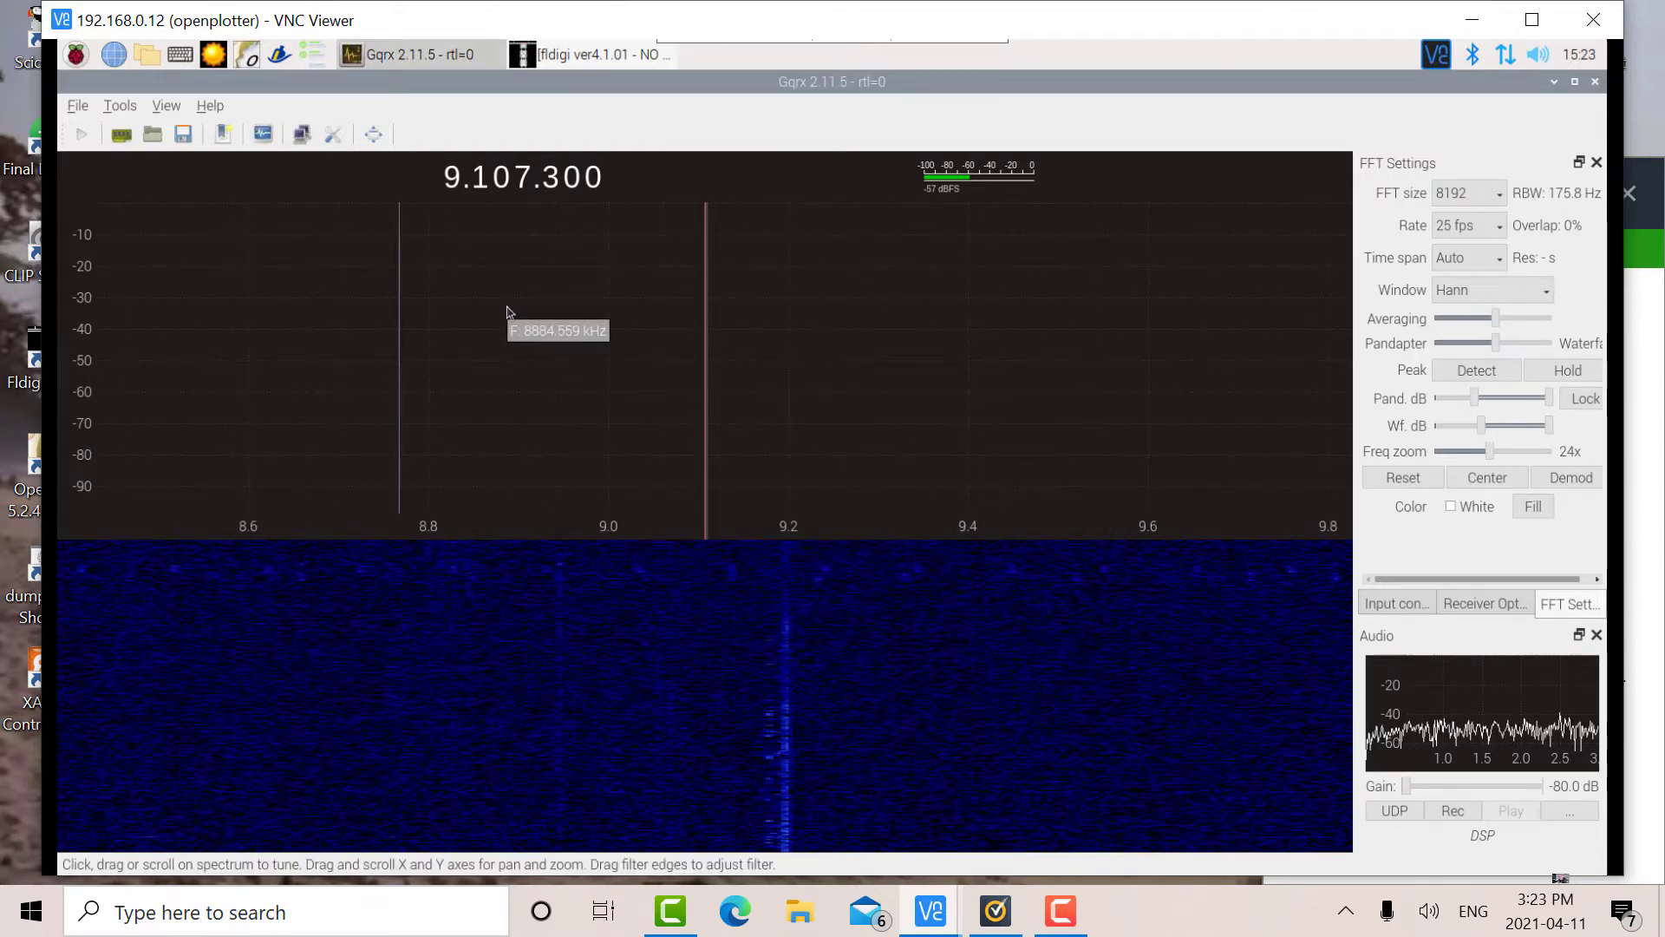
Start DSP, raise the frequency zoom to 28x, and set audio gain to 2.7 dB
click(82, 139)
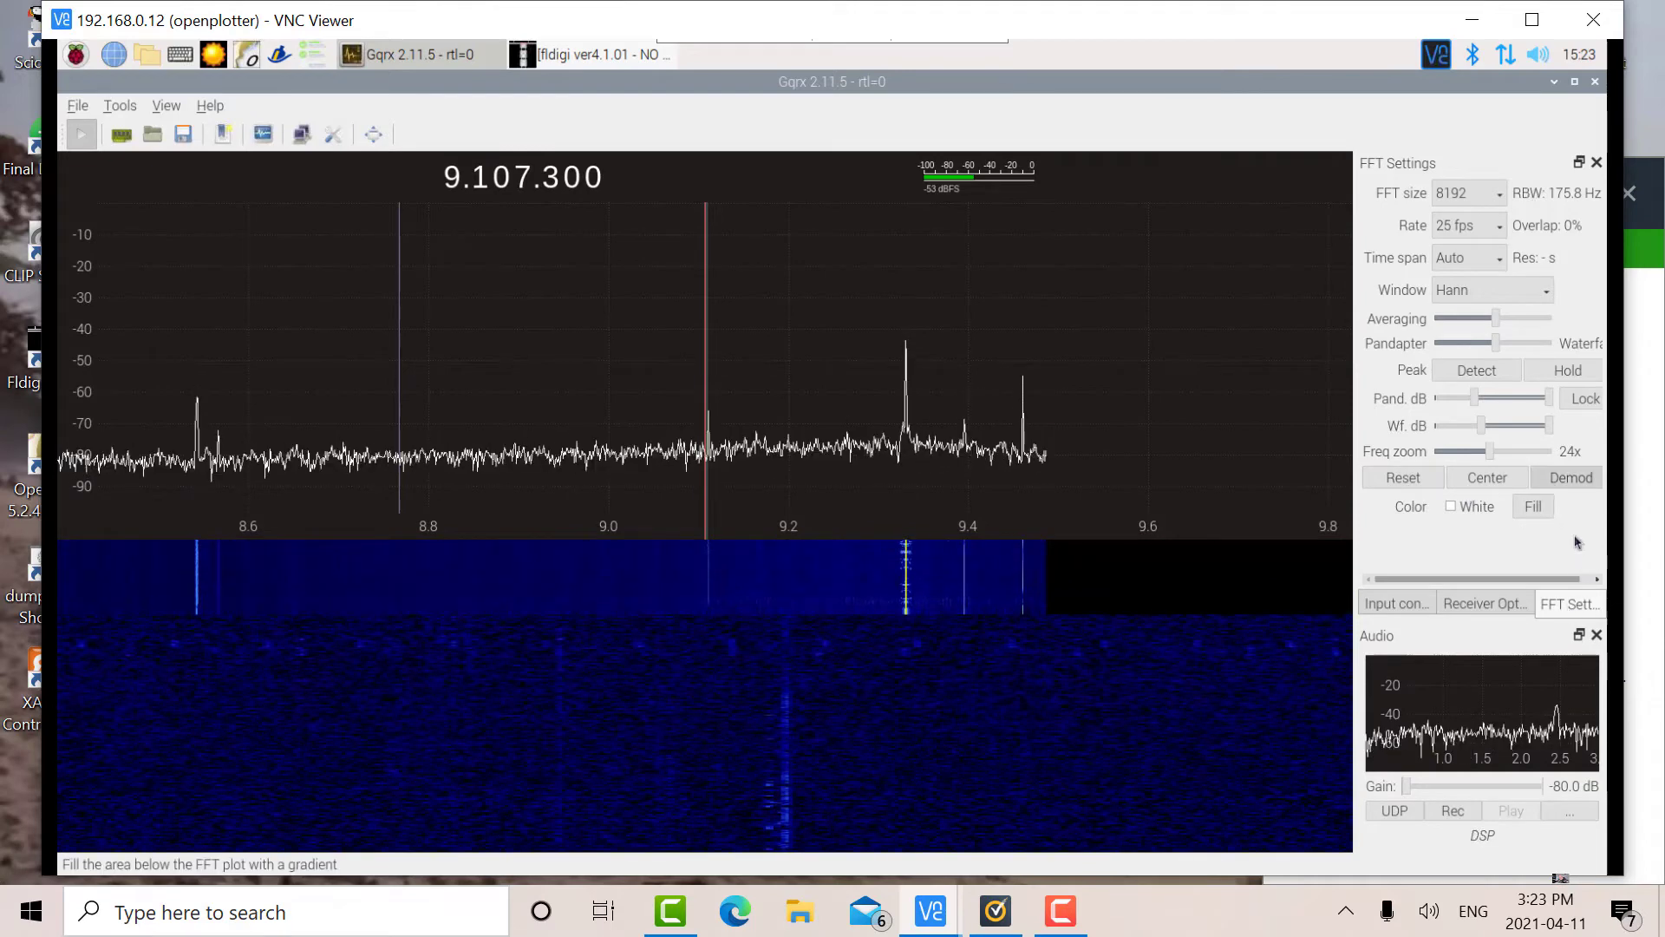
click(1503, 452)
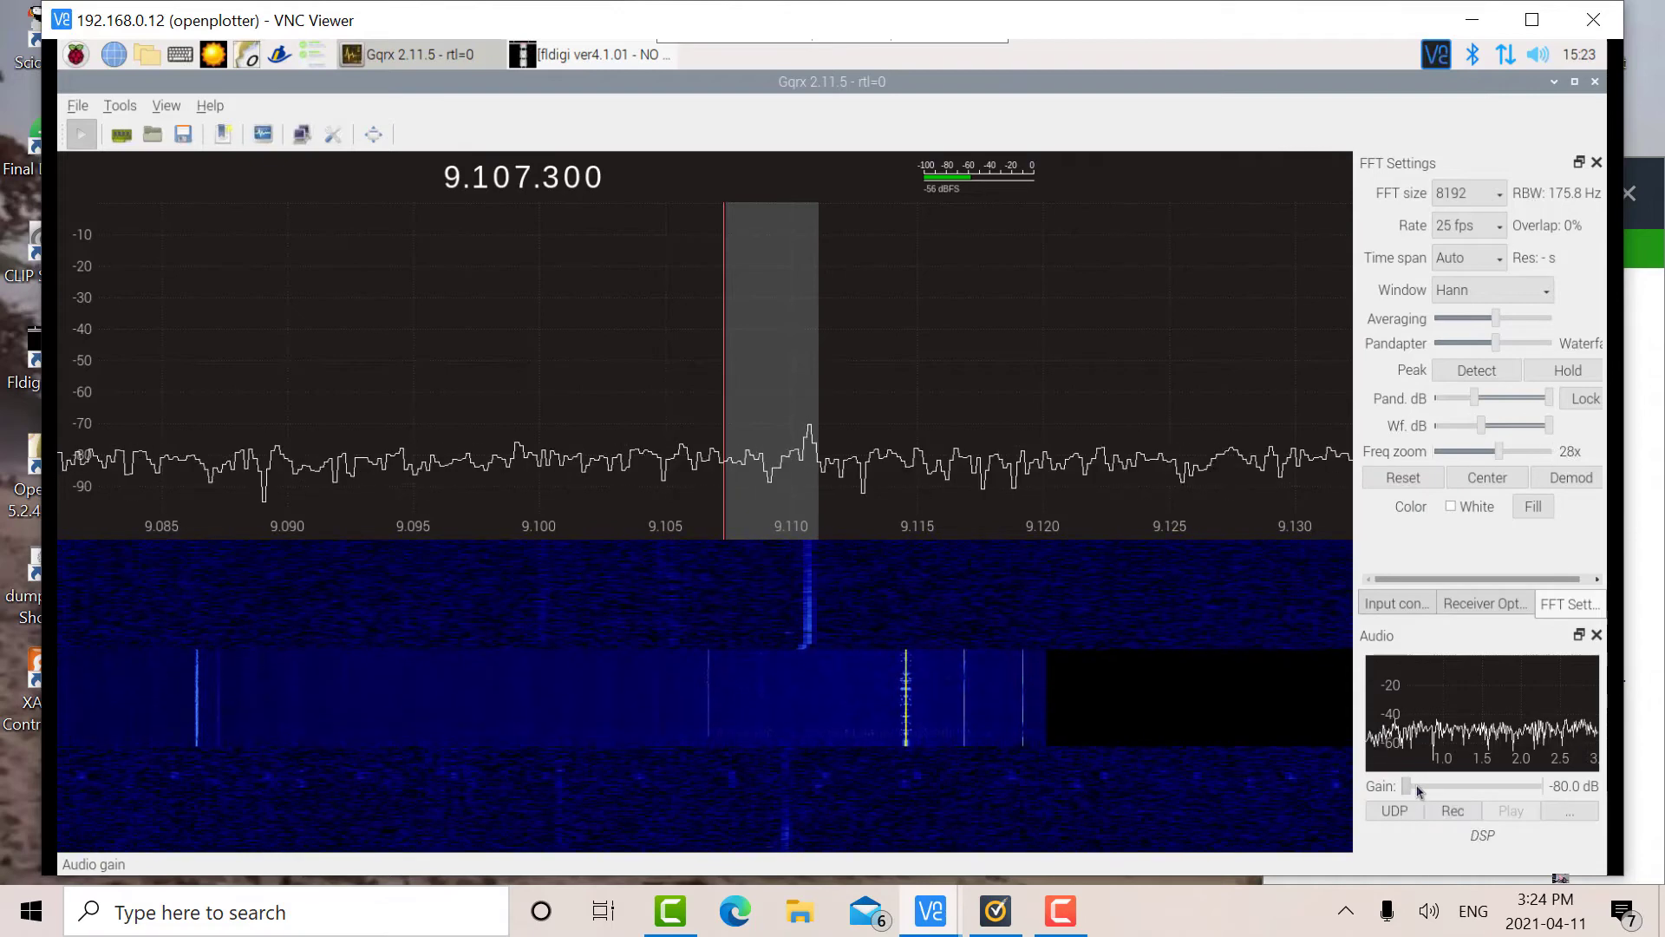
drag(1419, 791, 1502, 793)
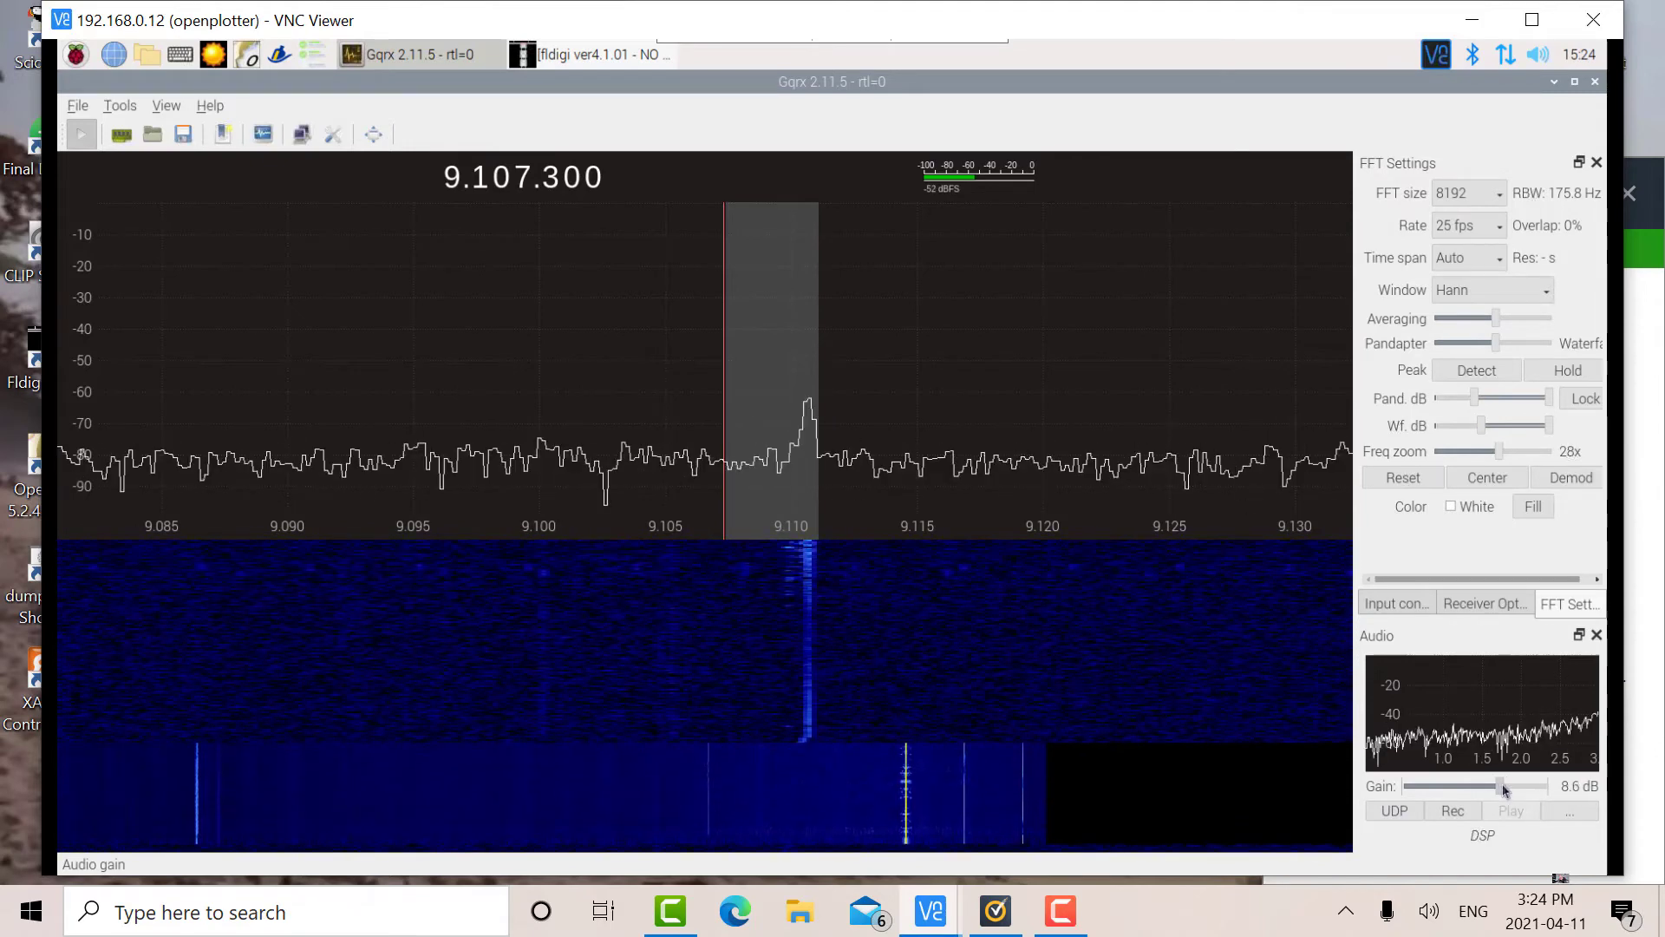
drag(1504, 789, 1499, 789)
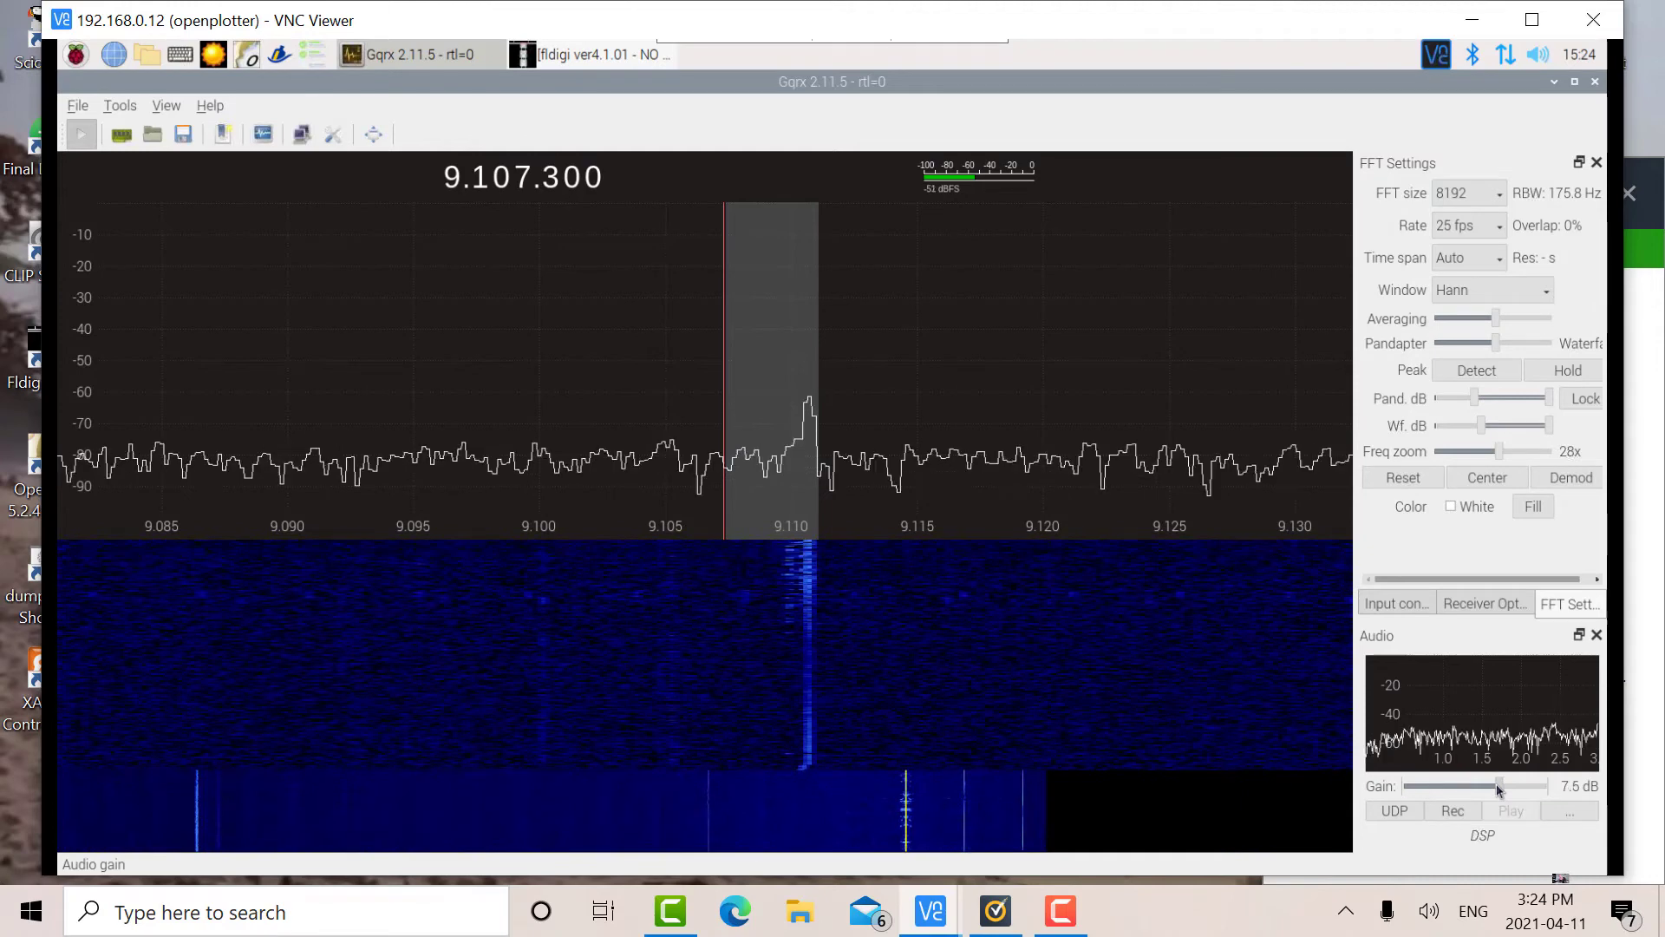
scroll(1498, 788, down, 1)
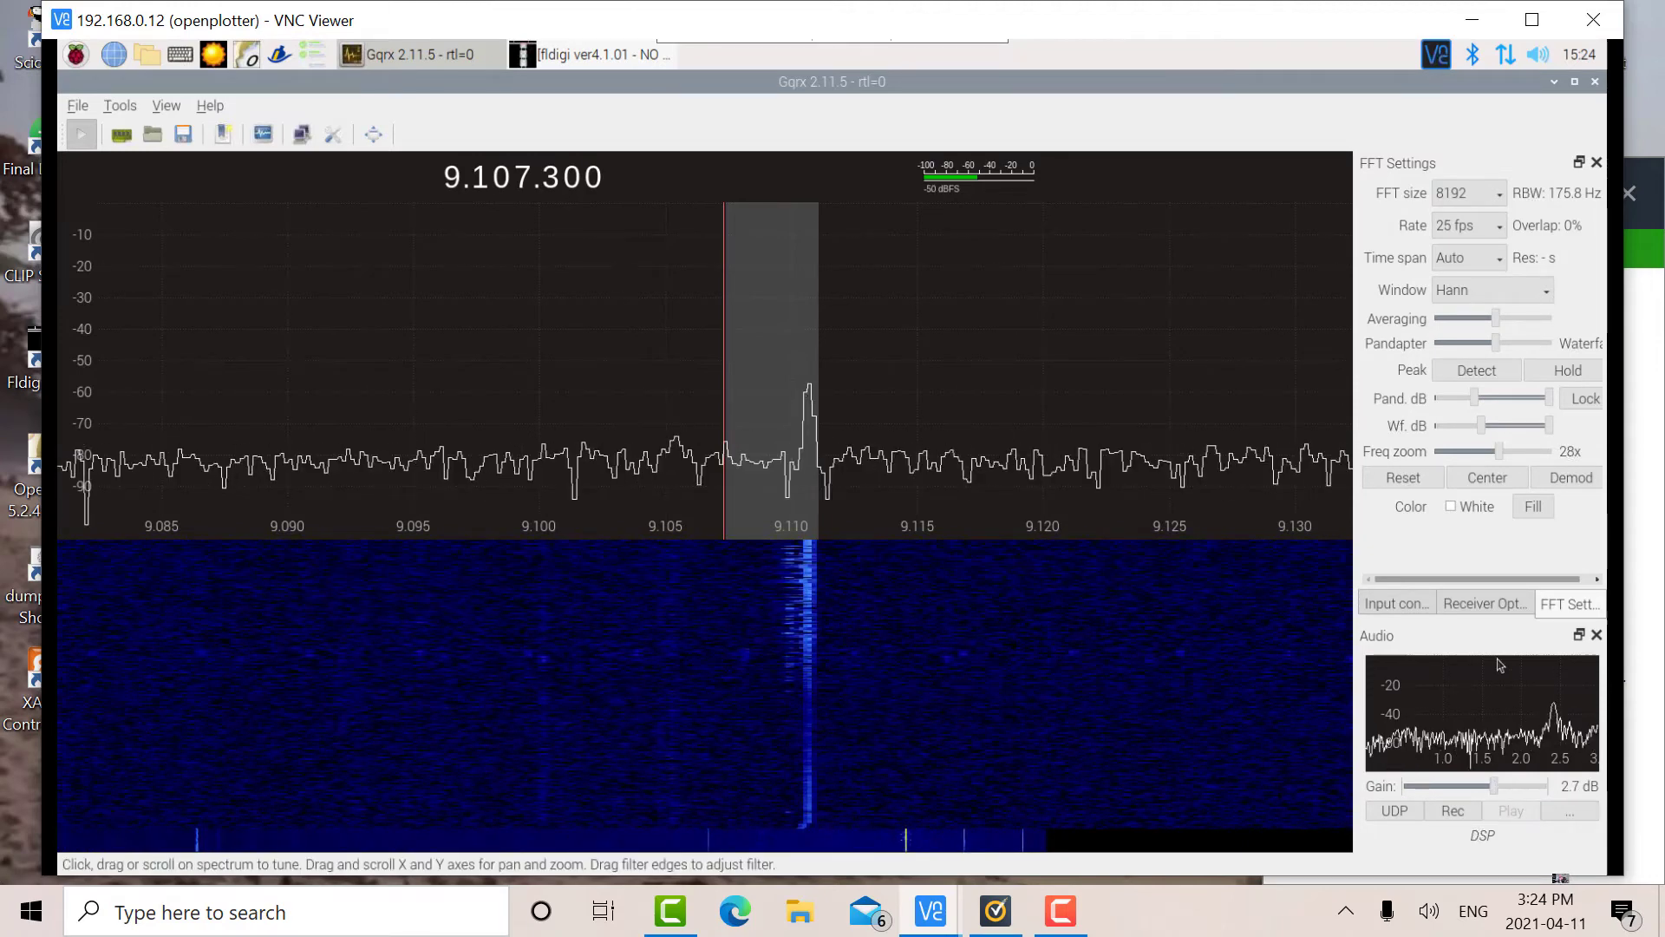
Bring fldigi forward and verify its Sound Card input is set to PulseAudio
click(569, 55)
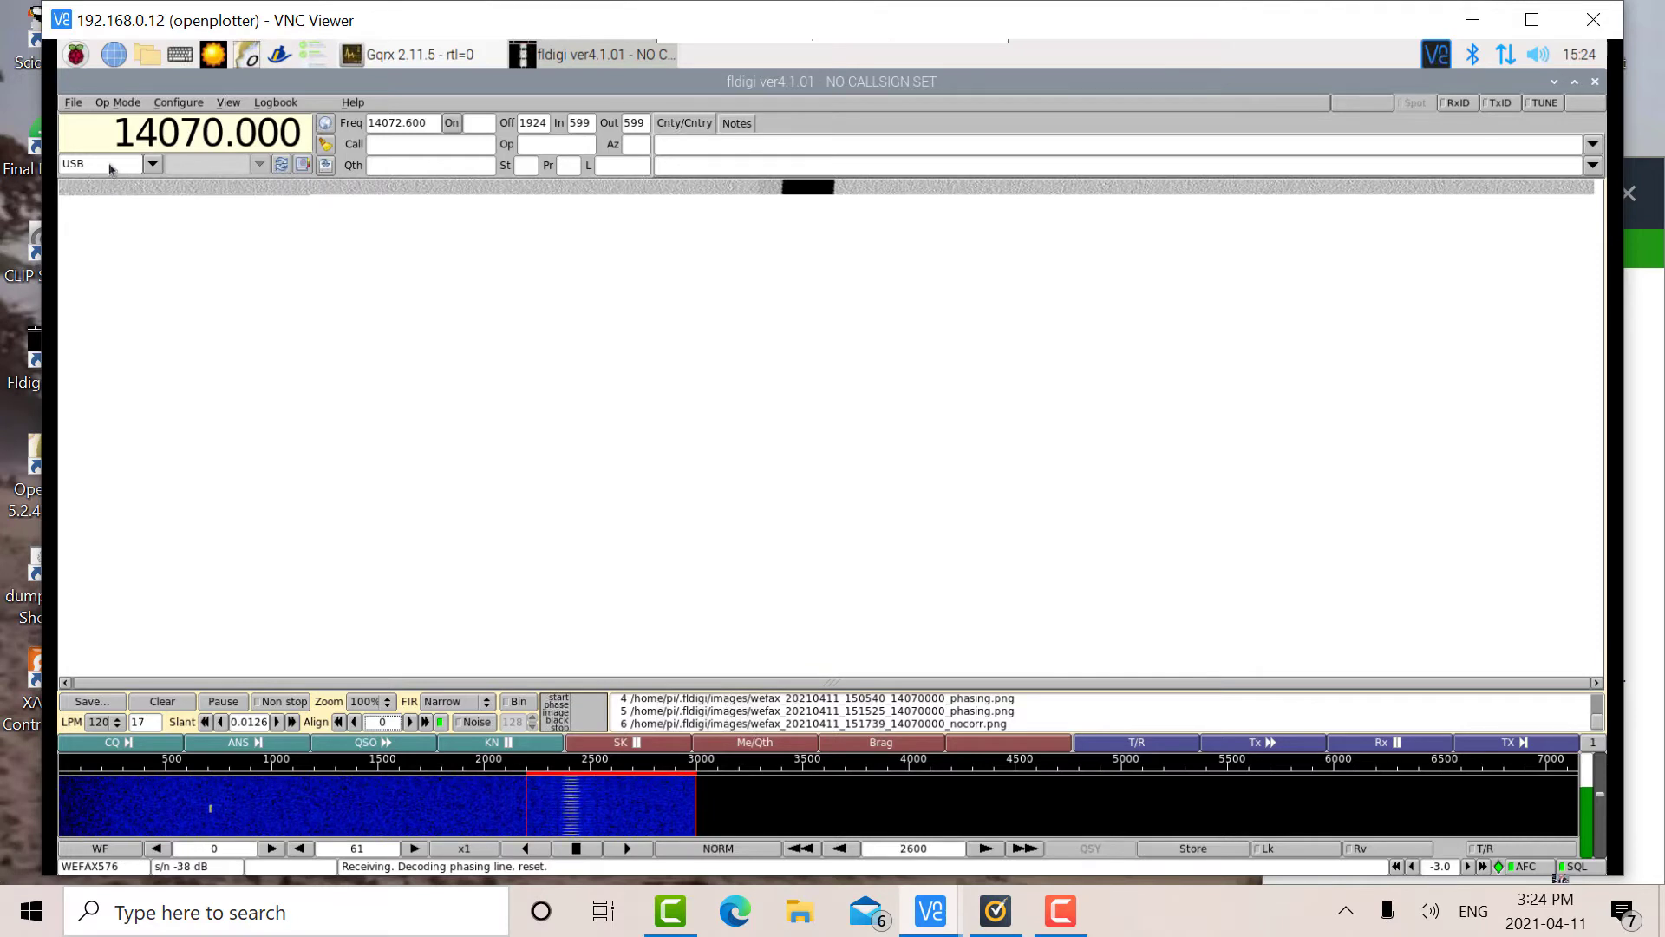
click(178, 102)
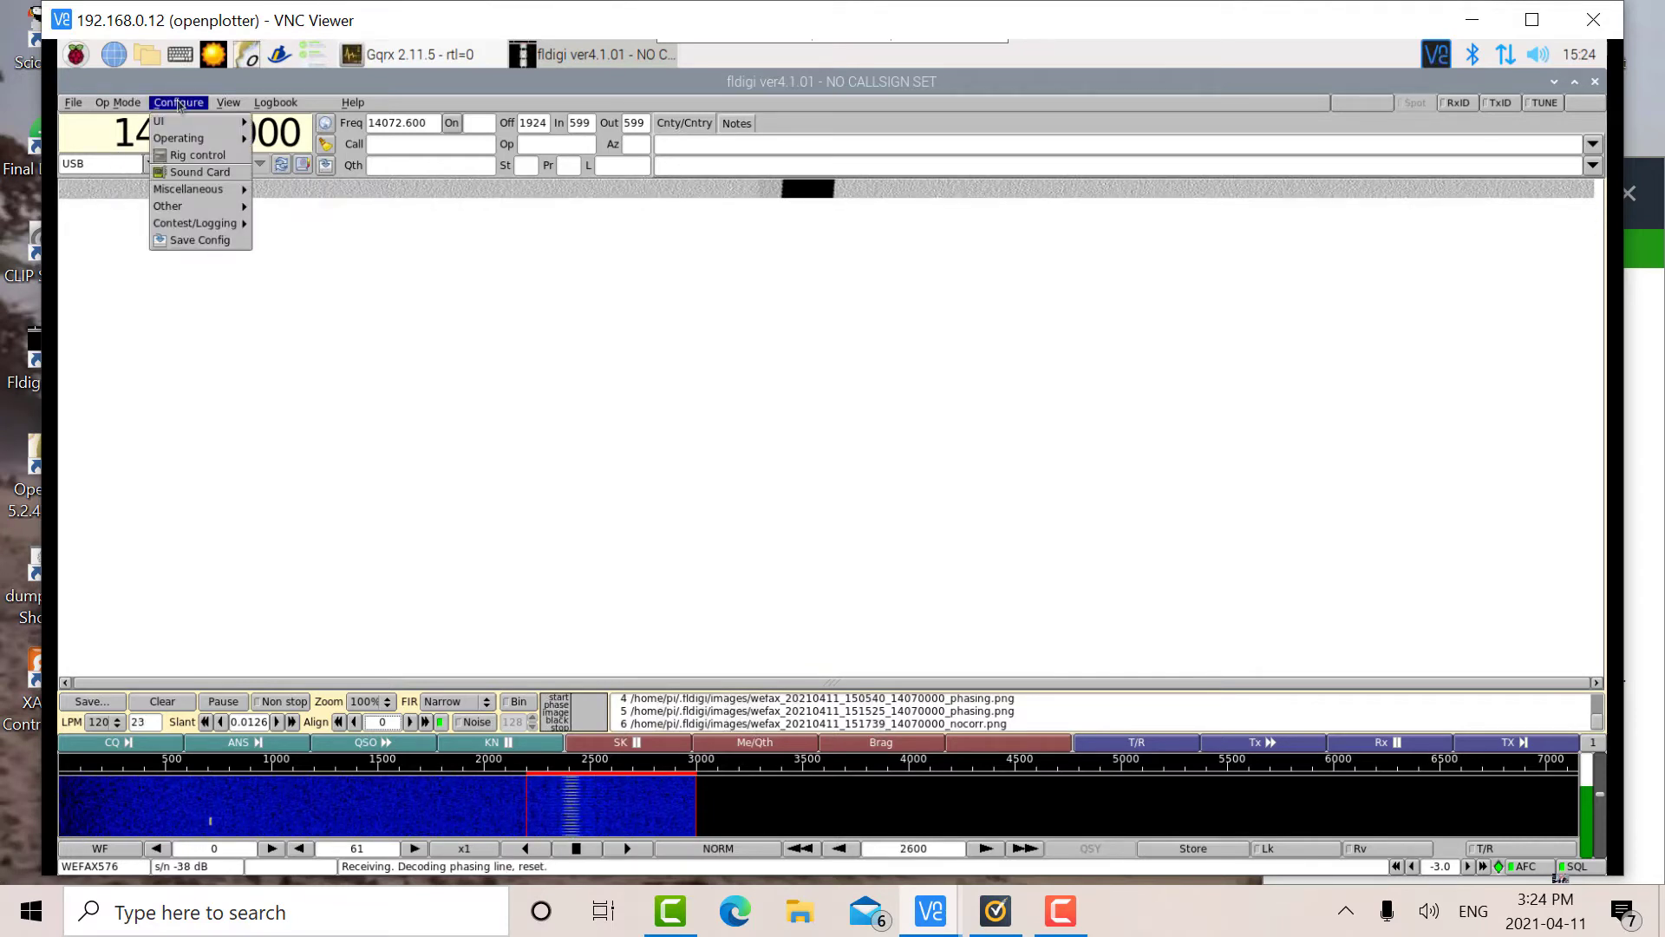
mouse_move(186, 206)
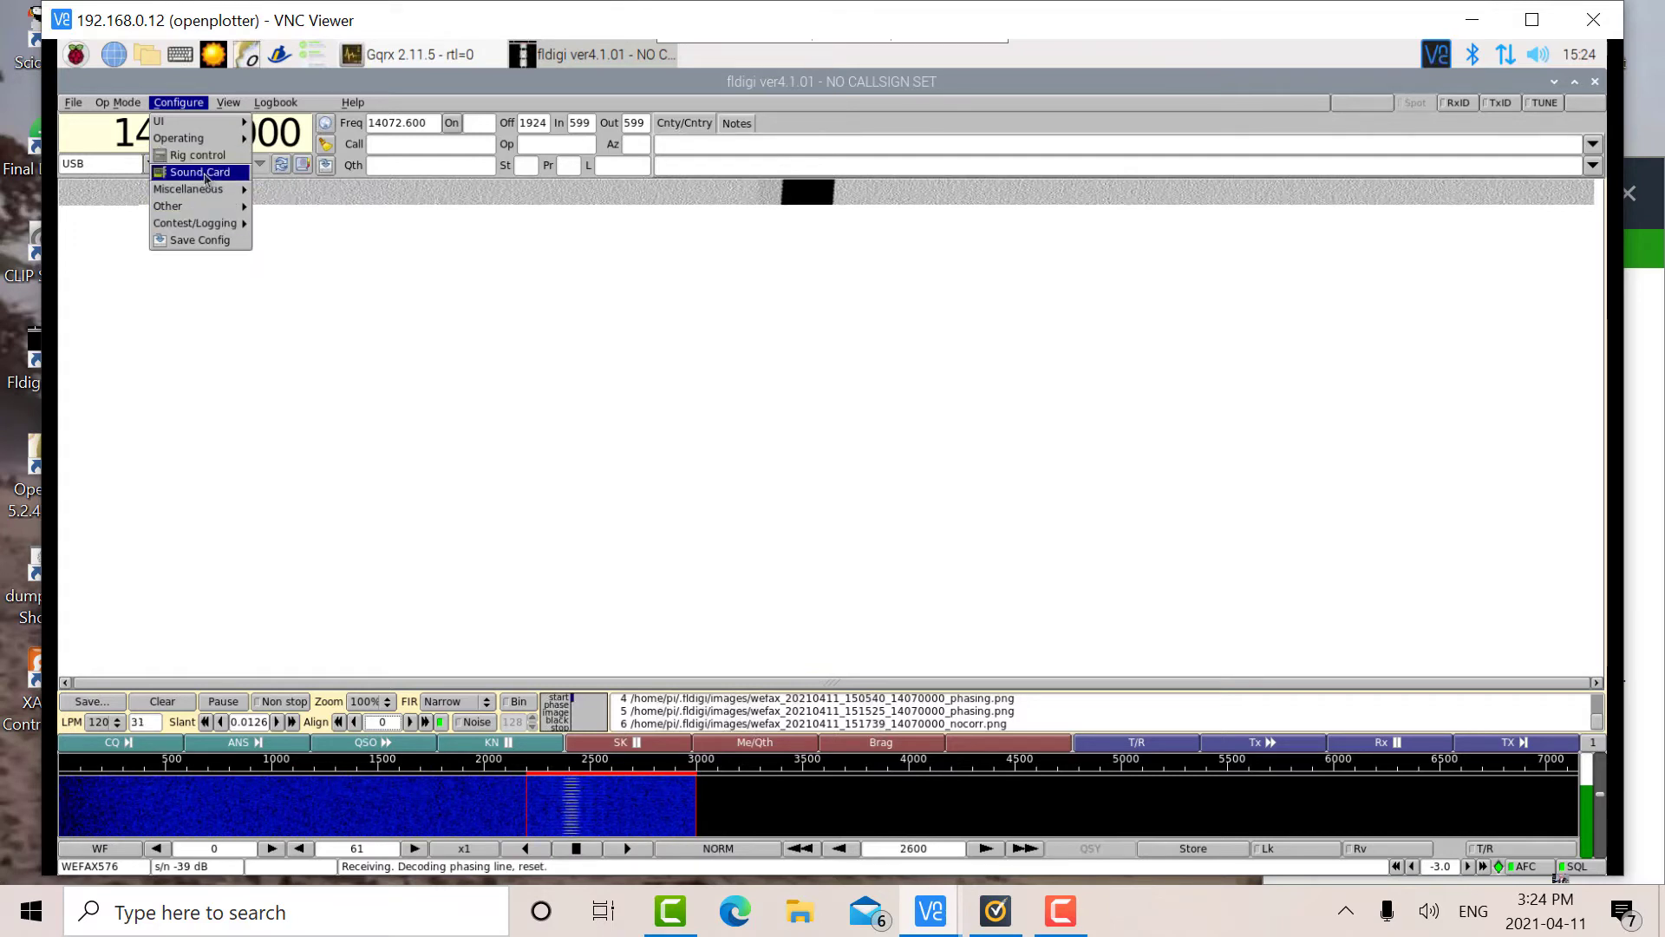
click(202, 173)
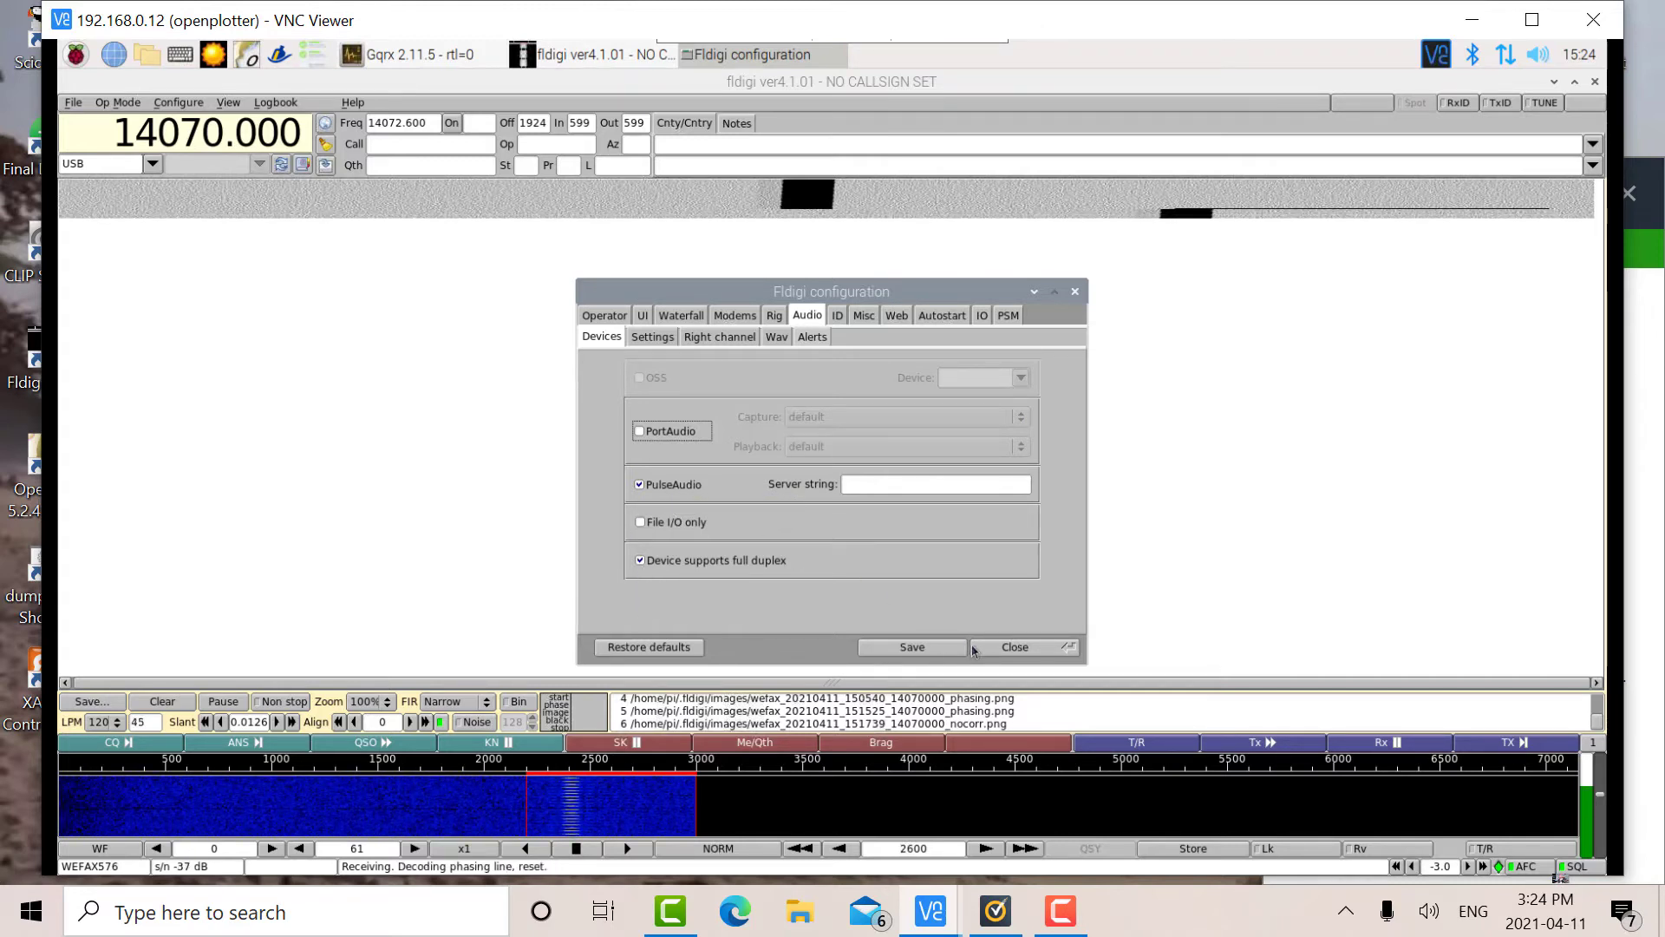
click(1027, 648)
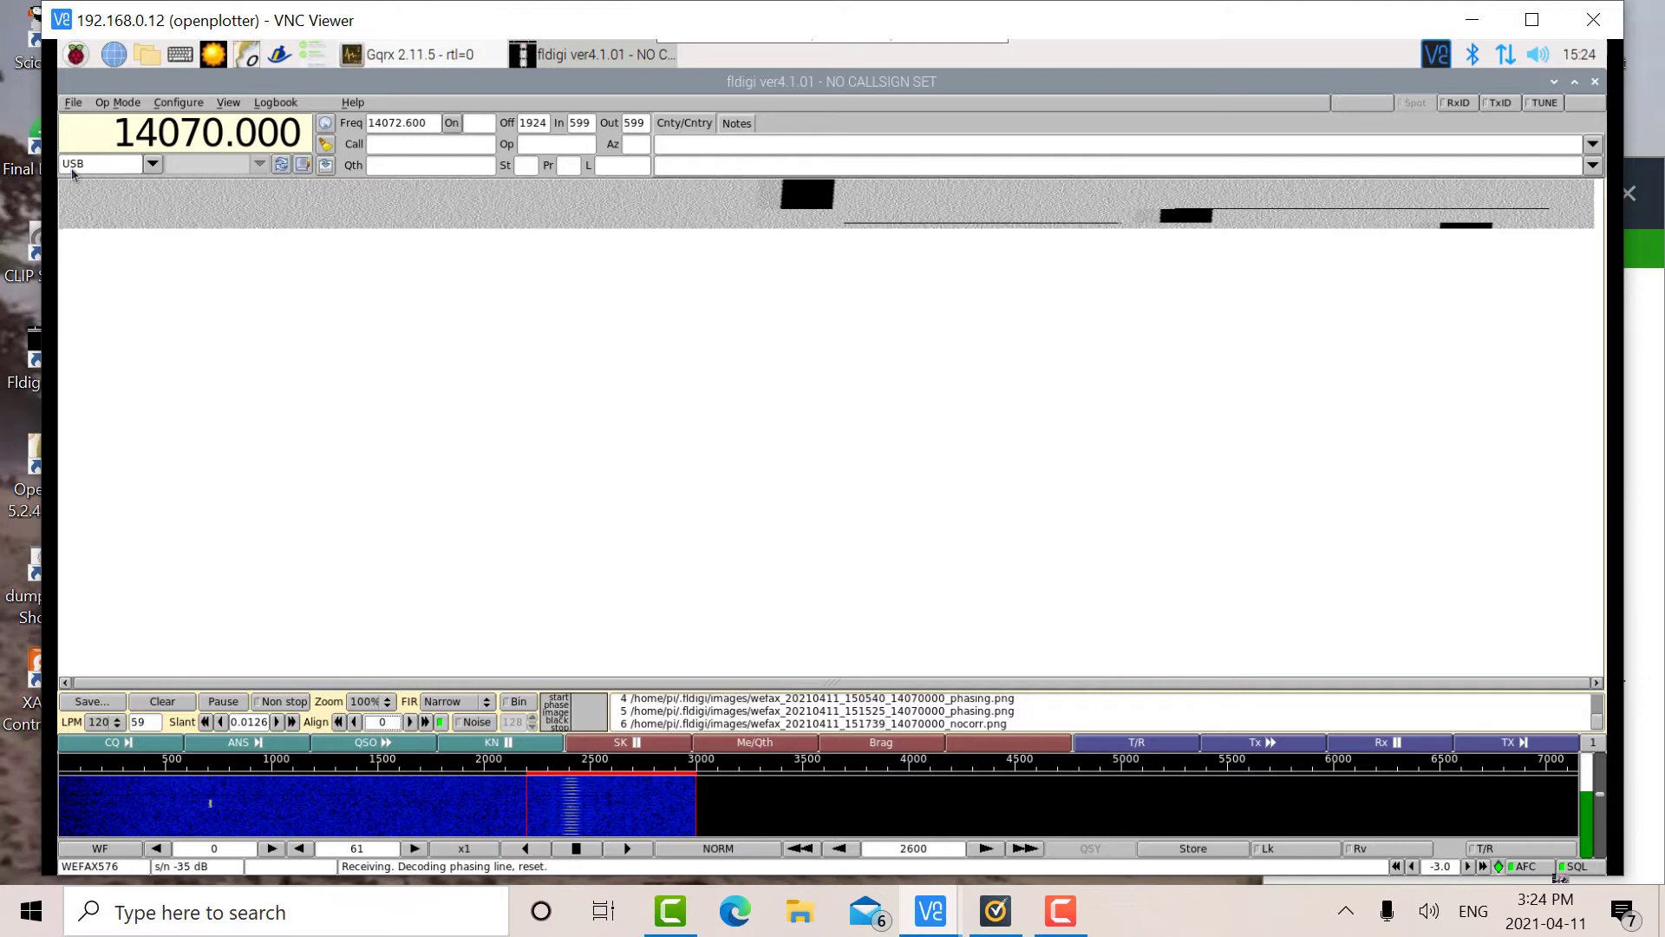
Switch fldigi's operating mode to WEFAX-IOC576 from the WEFAX submenu
click(113, 104)
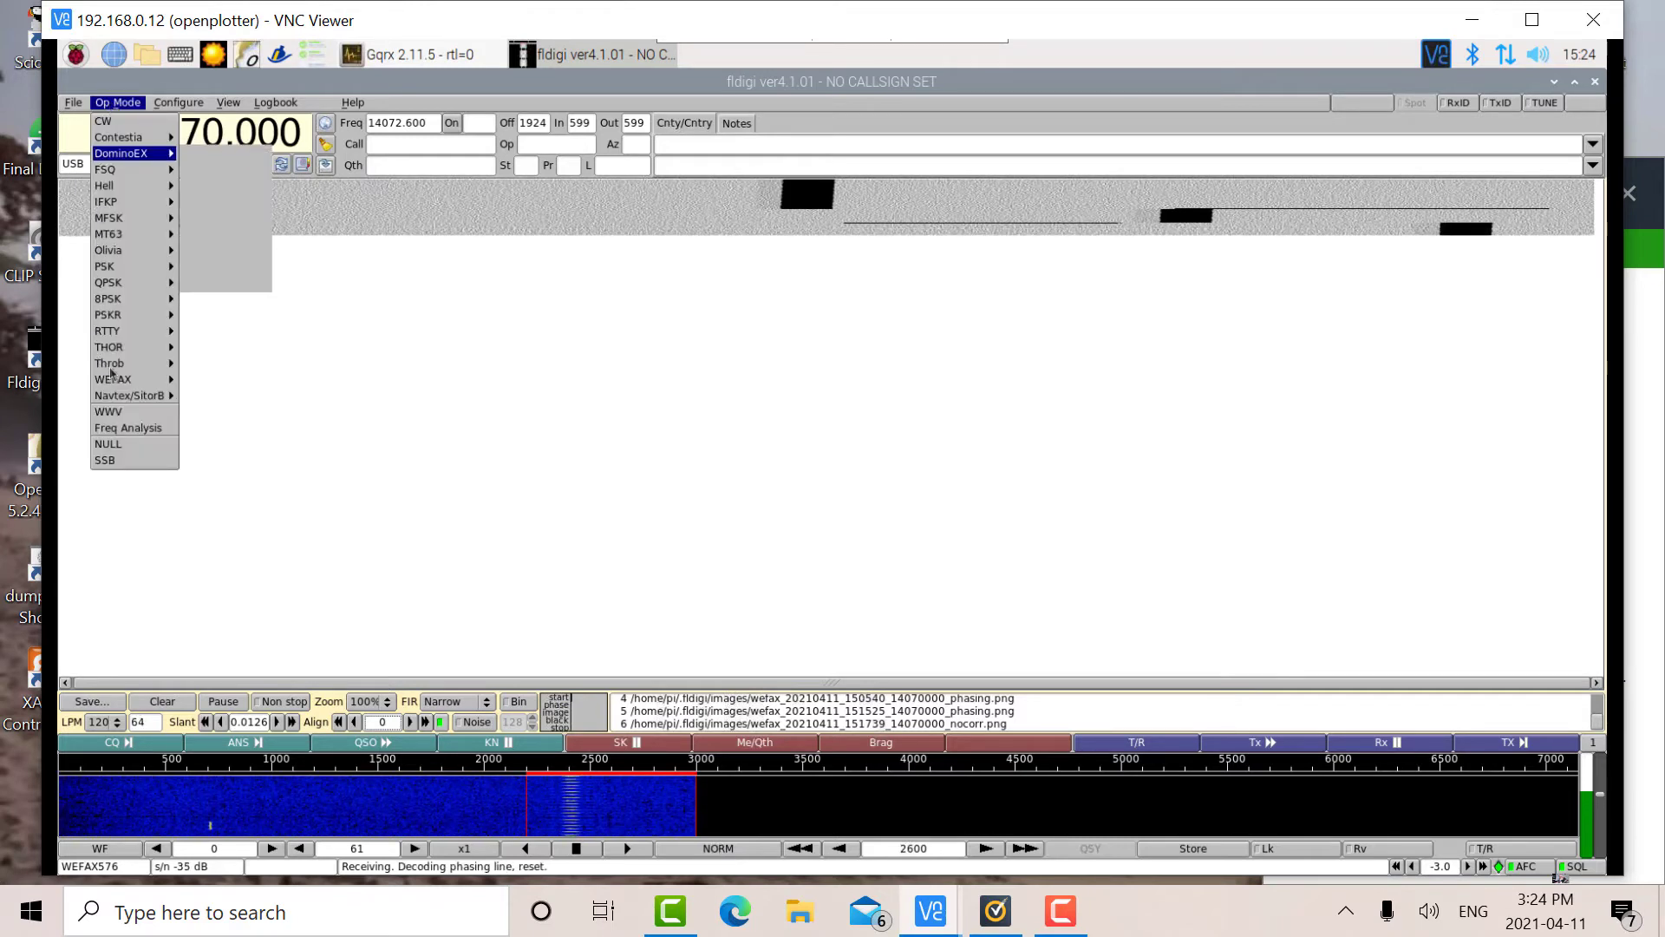
mouse_move(139, 379)
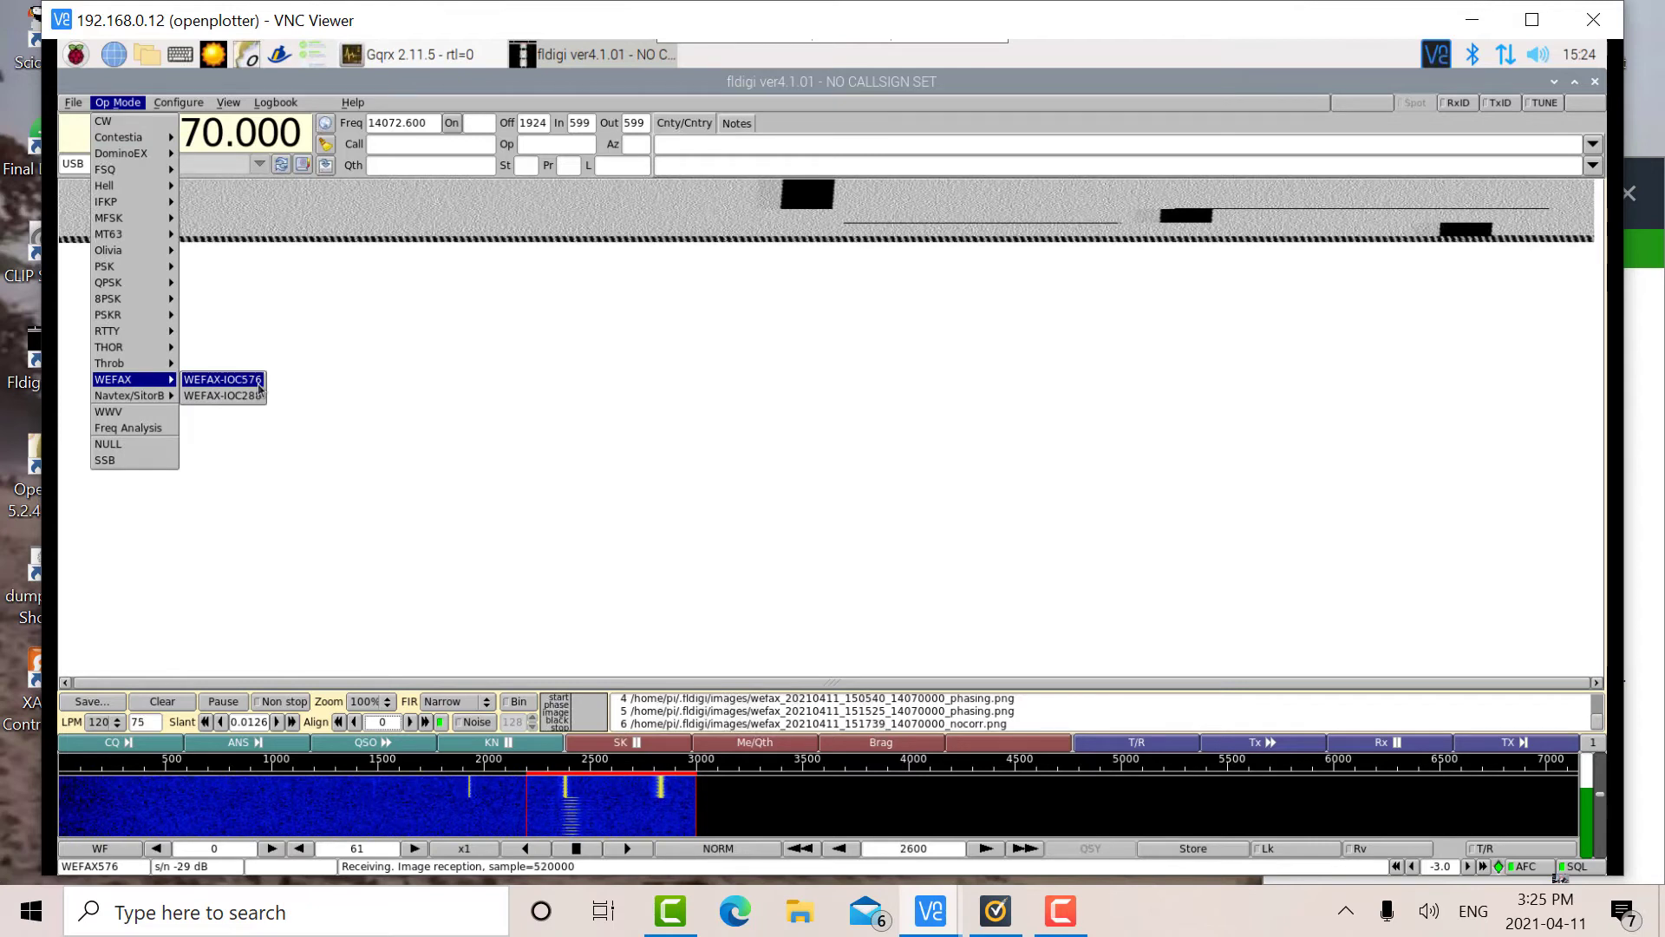
click(388, 355)
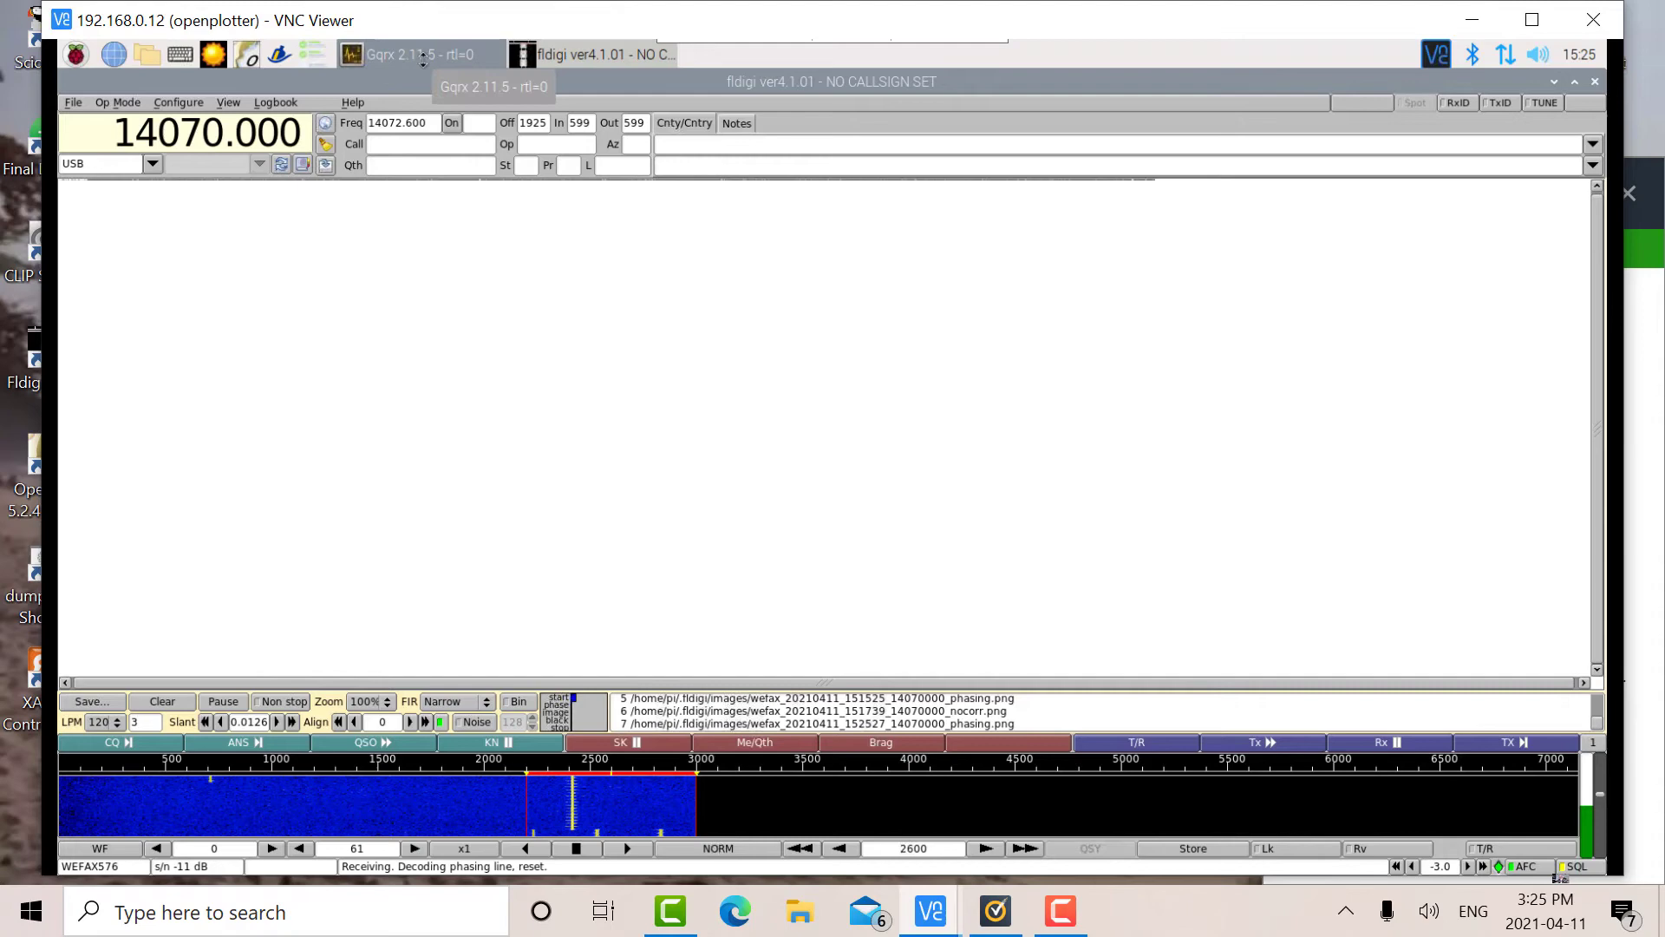
Bring Gqrx to the front, tuned to 6338.000 kHz USB with a fax carrier near 6.340 MHz
click(429, 52)
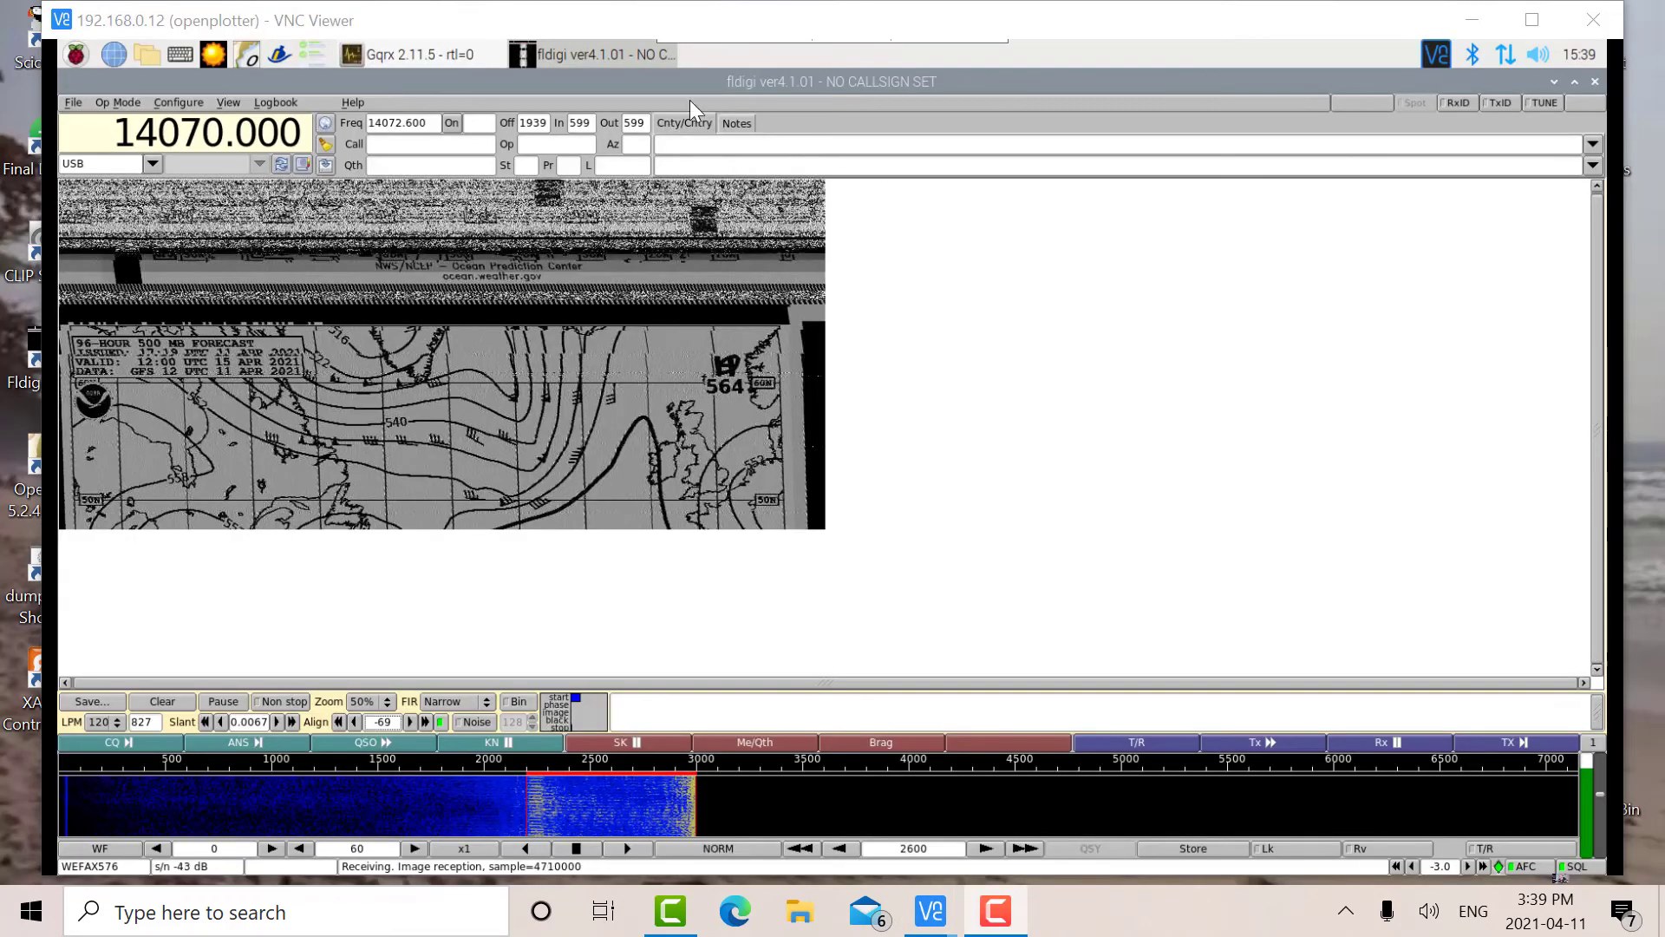
click(416, 54)
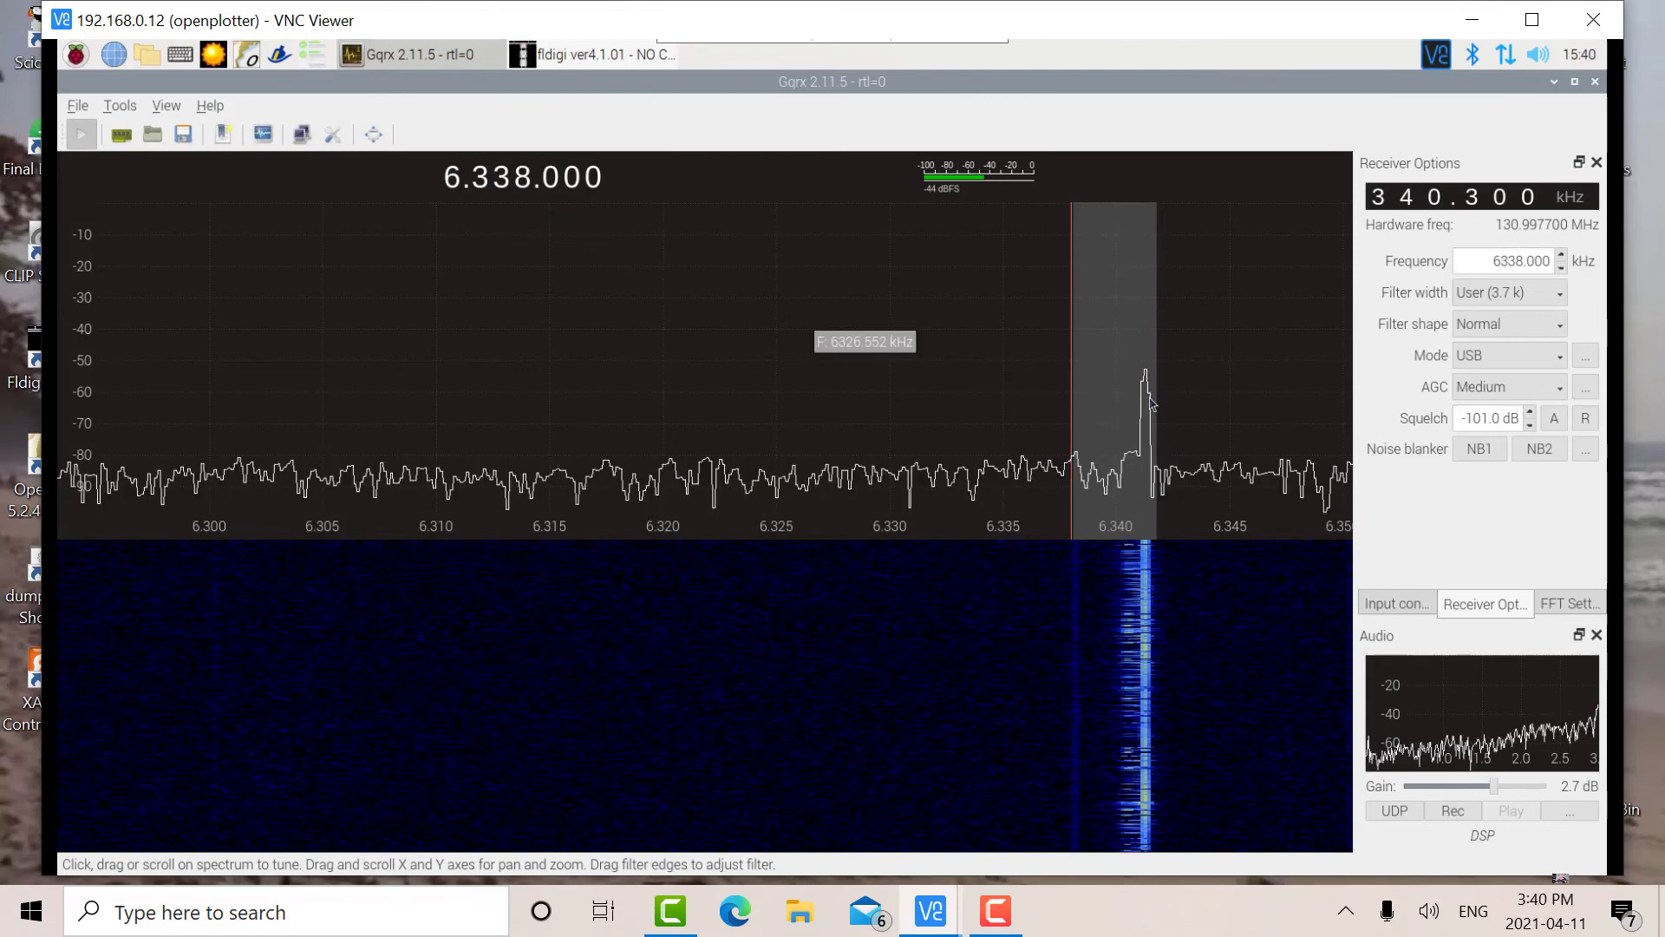
Return to fldigi and let the 96-hour 500 MB forecast chart keep decoding
click(573, 55)
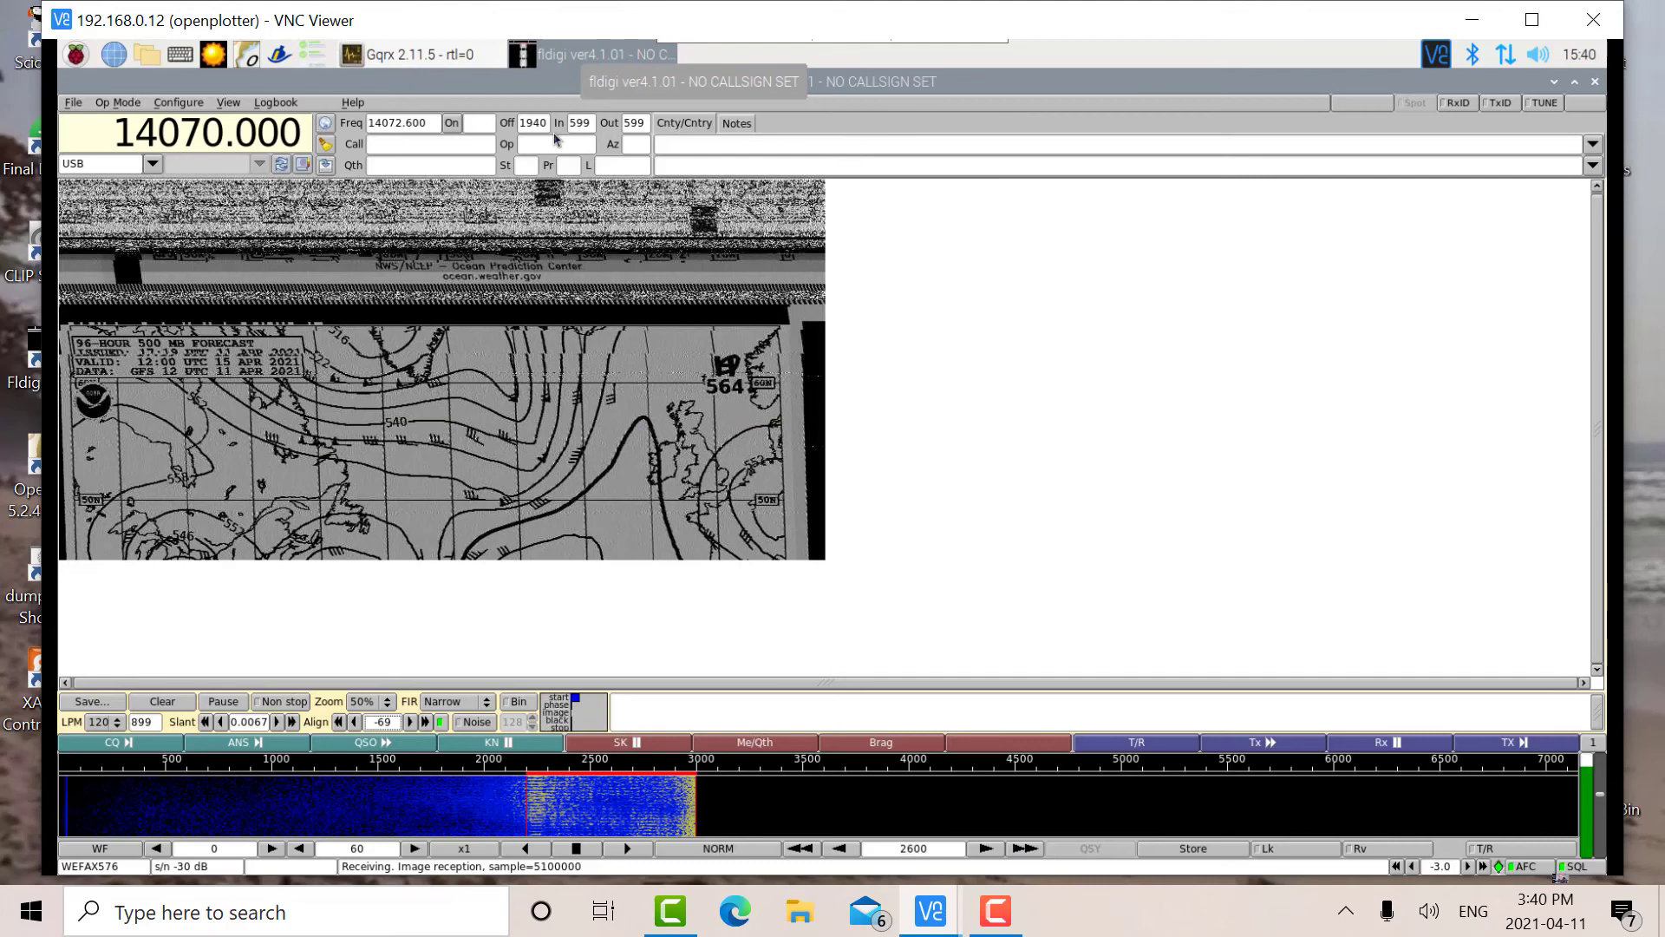